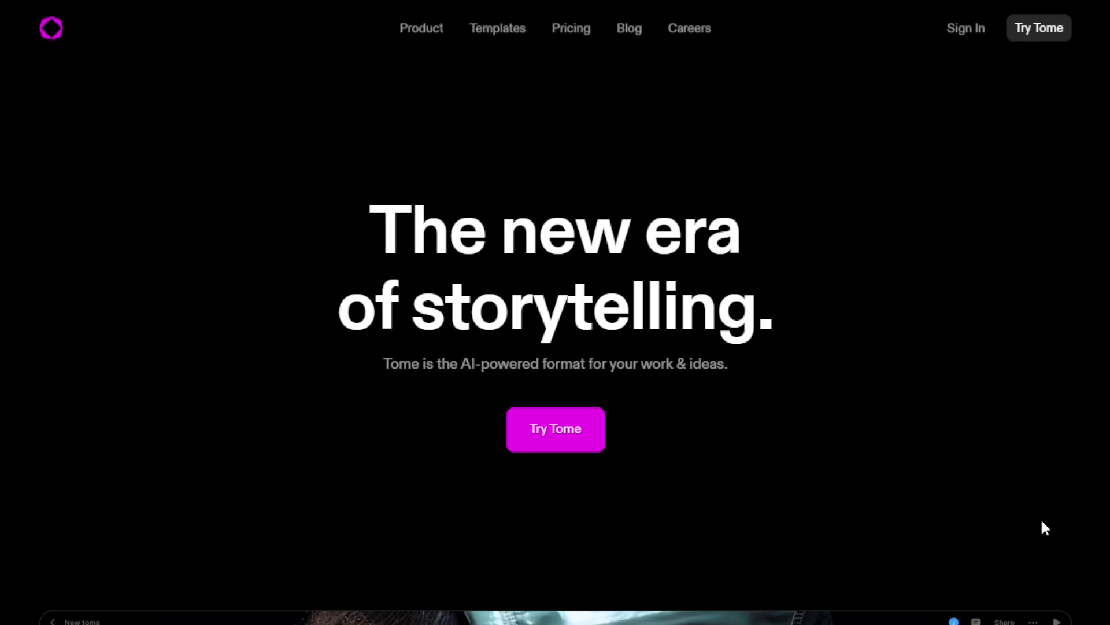
# - Scroll down the homepage to the editor mockup showing the hooded-girl image and Title slide
pyautogui.scroll(-5, 1043, 522)
pyautogui.scroll(-3, 1046, 517)
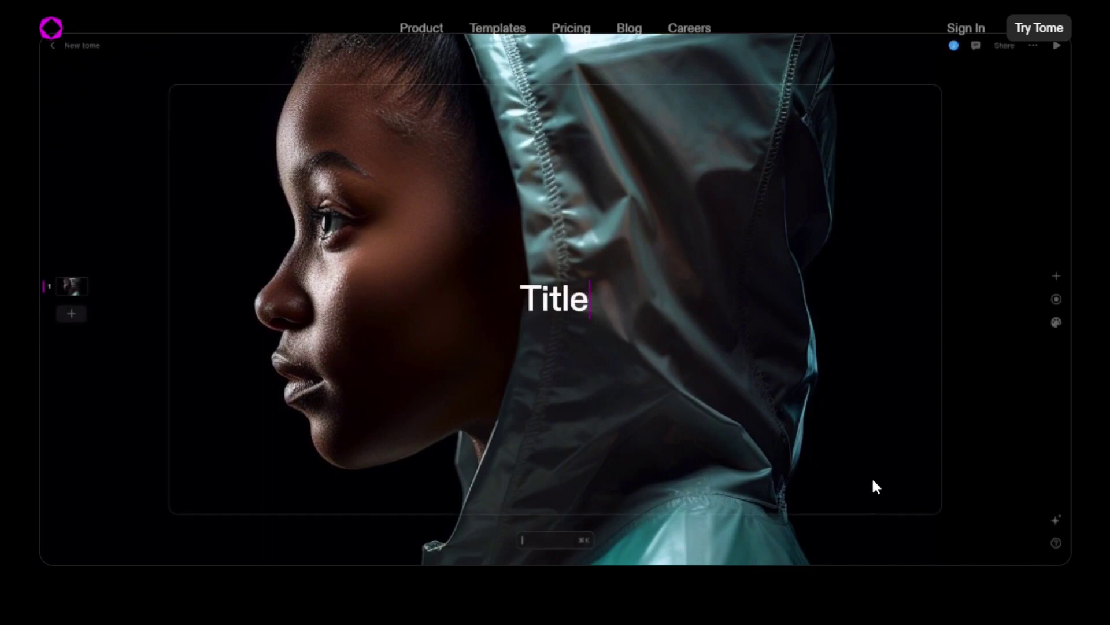
# - Scroll further to the 'Built for storytellers, powered by AI.' introduction paragraph
pyautogui.scroll(-7, 873, 476)
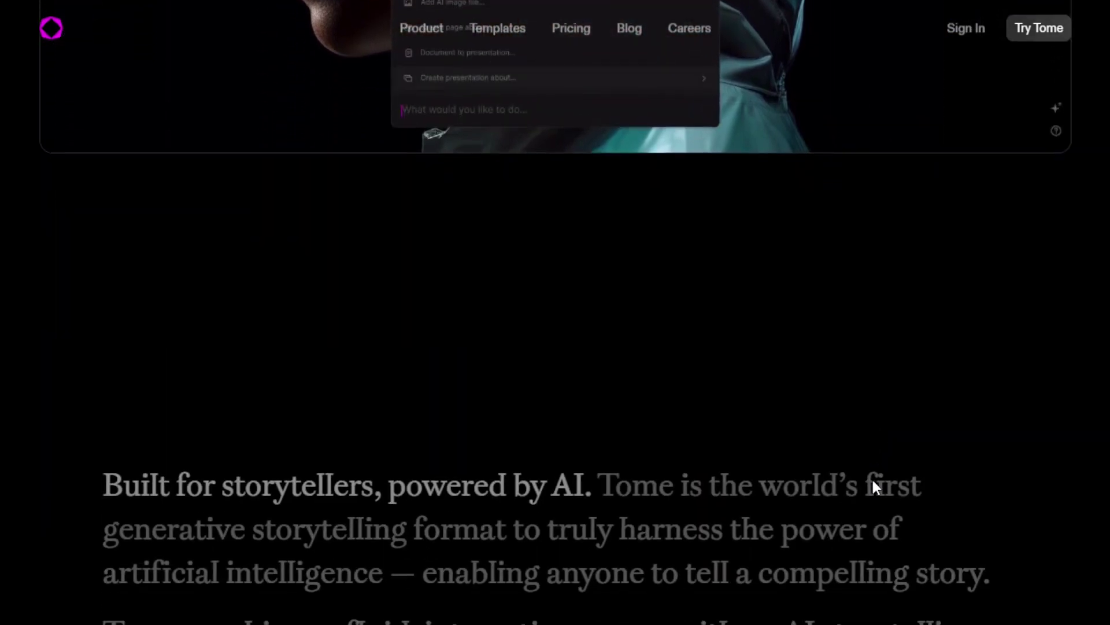
pyautogui.scroll(-4, 872, 484)
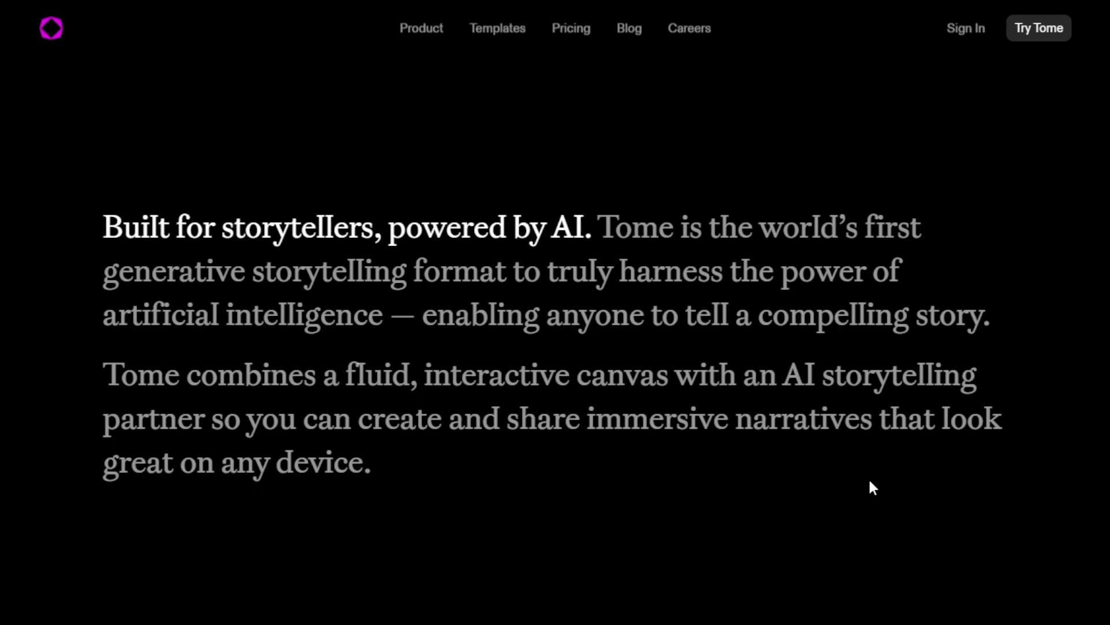
# - Scroll past 'Generate narratives with one click' to the 'Iterate with AI to nail your point.' section
pyautogui.scroll(-10, 872, 482)
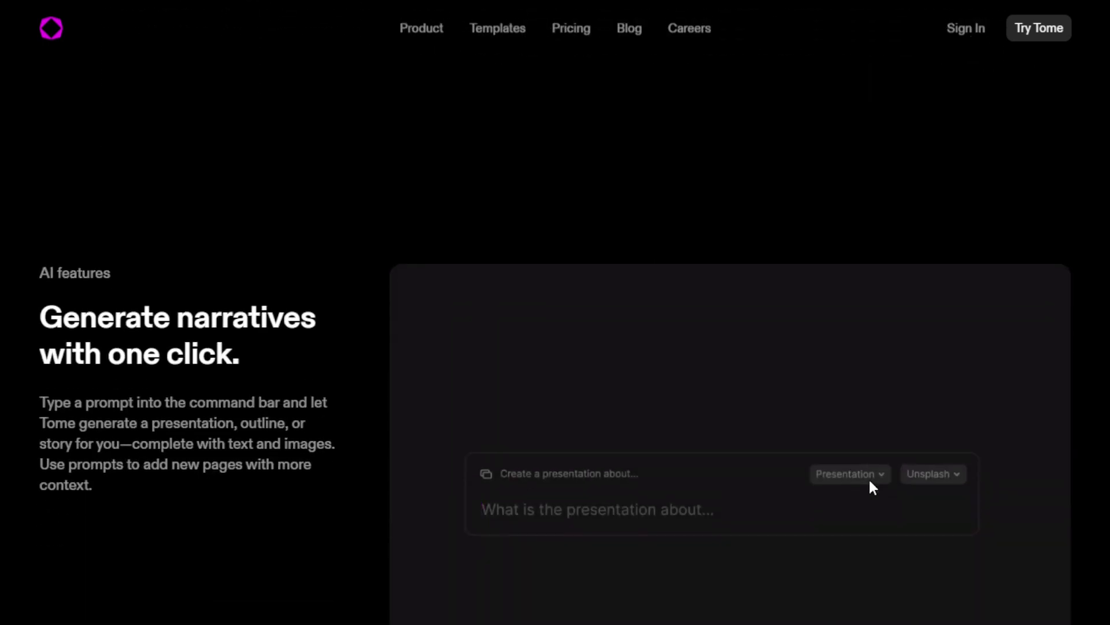
pyautogui.scroll(-1, 871, 481)
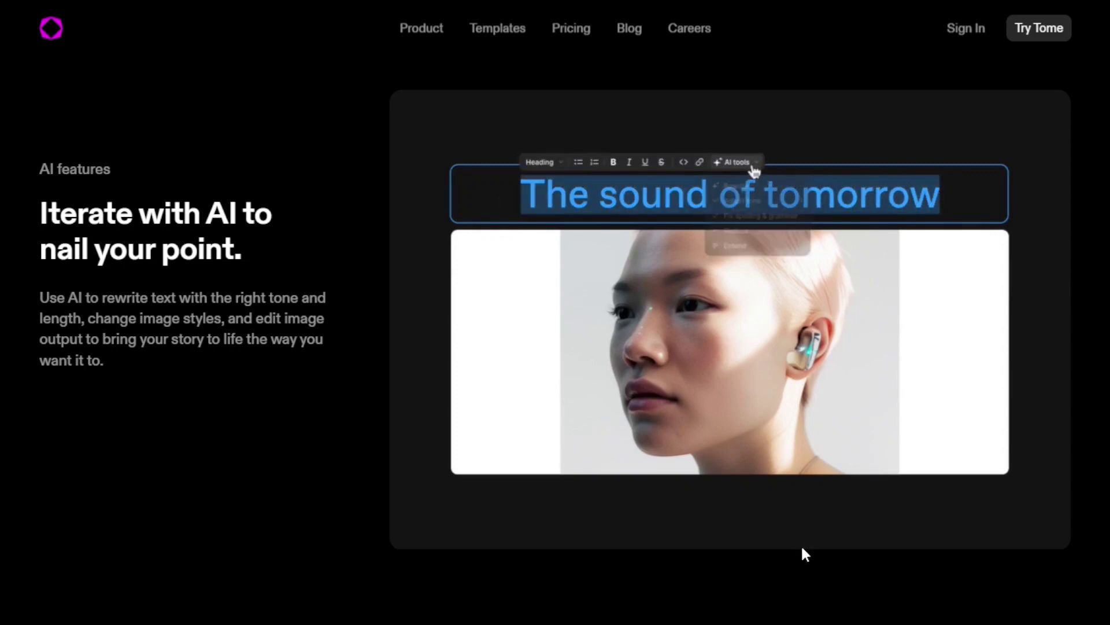
# - Scroll past templates and testimonials to the closing 'Experience a new way to tell stories.' section
pyautogui.scroll(-10, 770, 495)
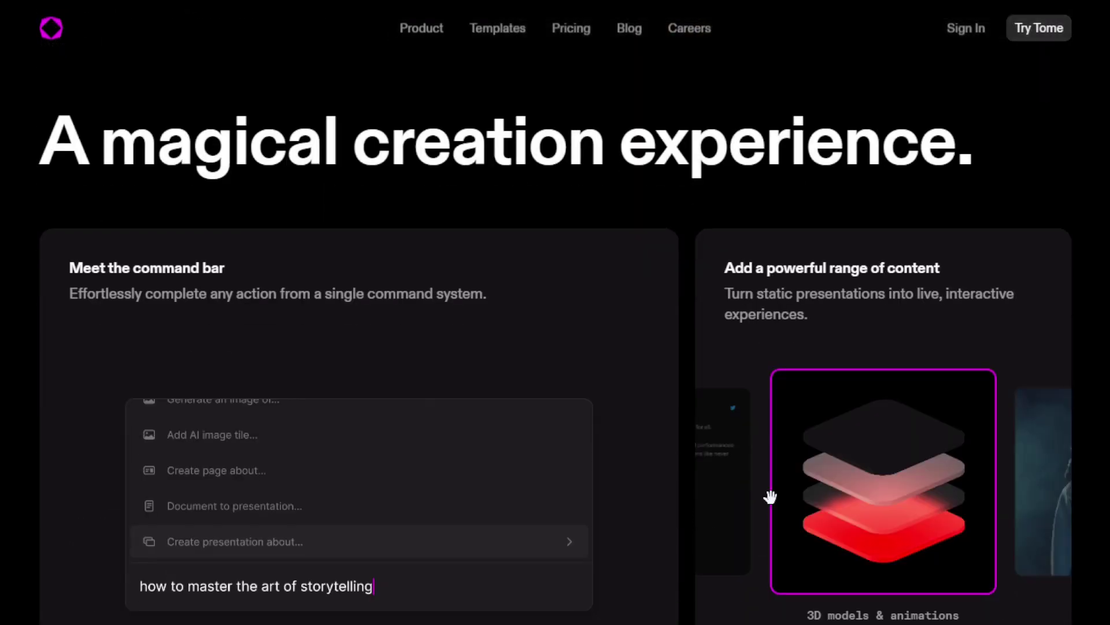
pyautogui.scroll(-2, 770, 496)
pyautogui.scroll(-15, 770, 496)
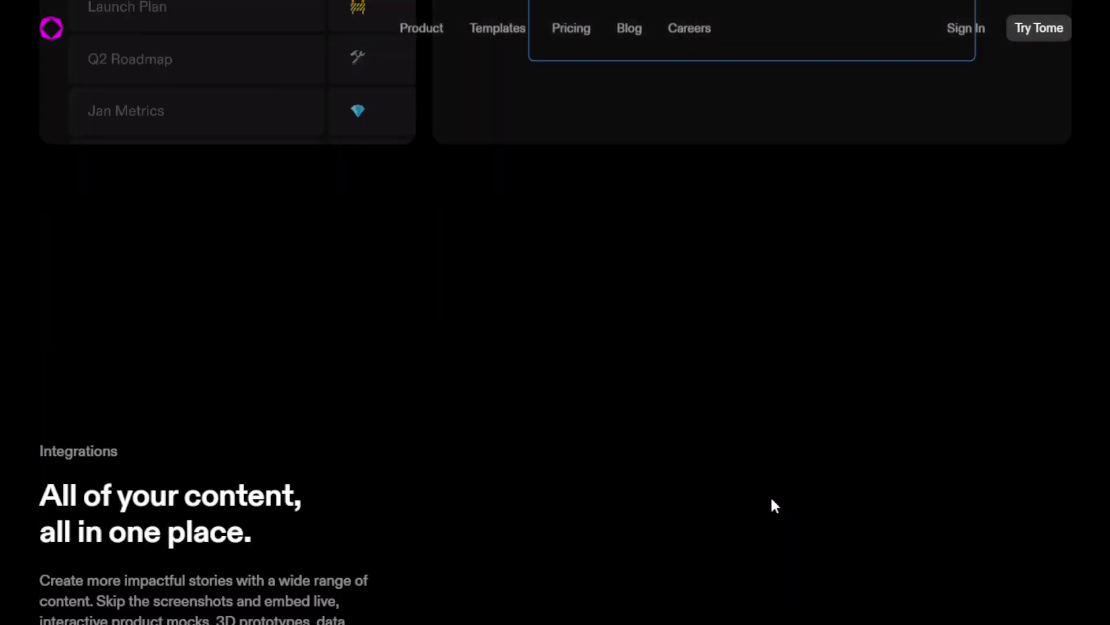
pyautogui.scroll(-20, 772, 500)
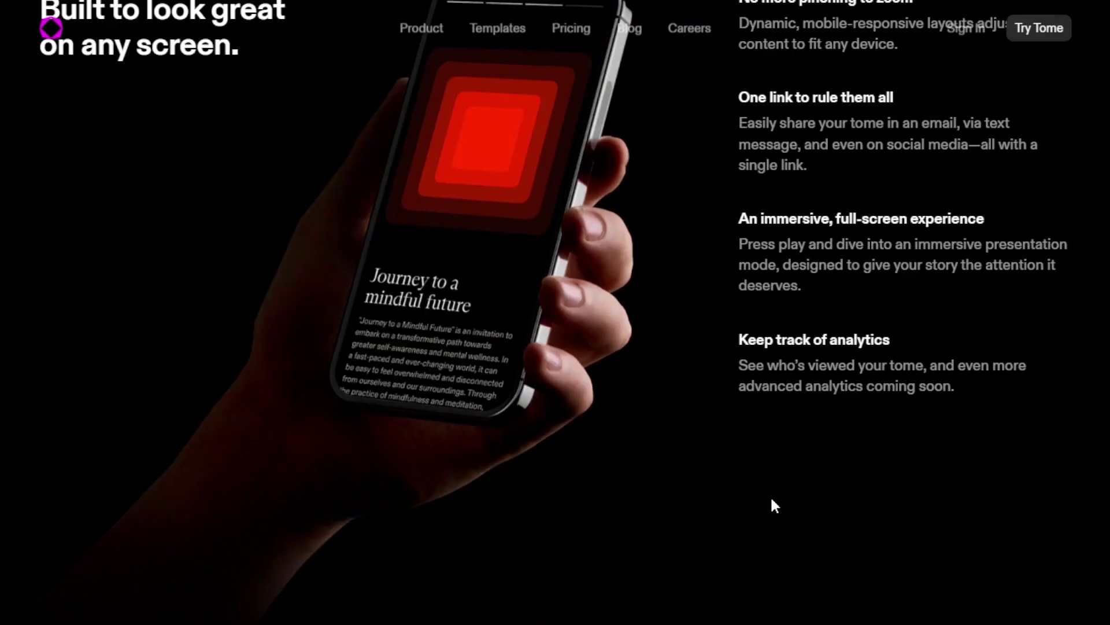
pyautogui.scroll(-10, 772, 499)
pyautogui.scroll(-7, 772, 499)
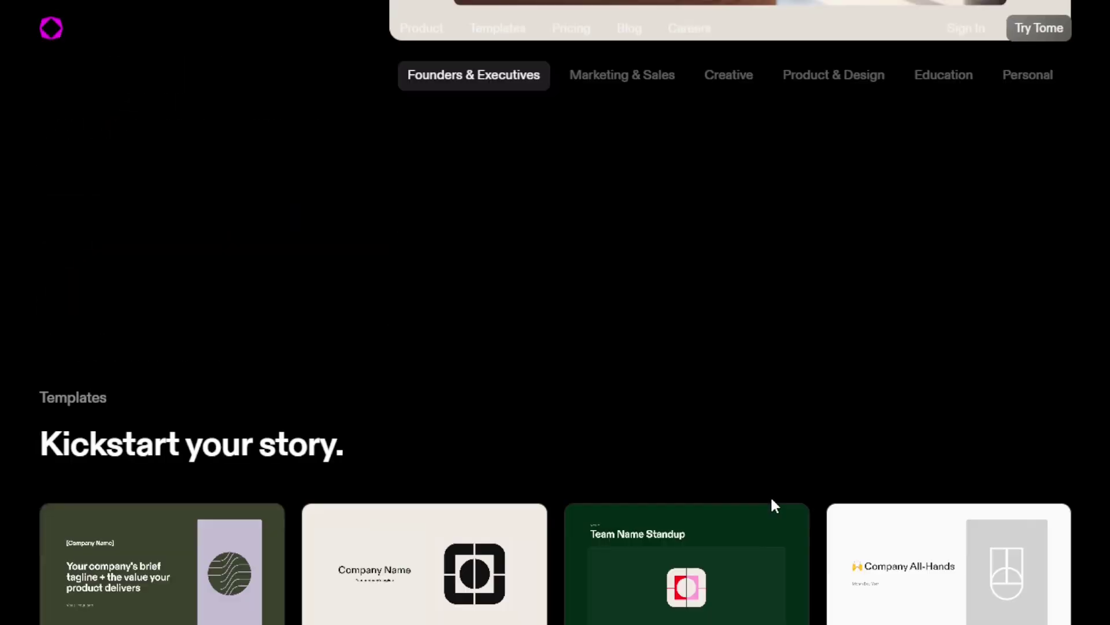
pyautogui.scroll(-5, 771, 499)
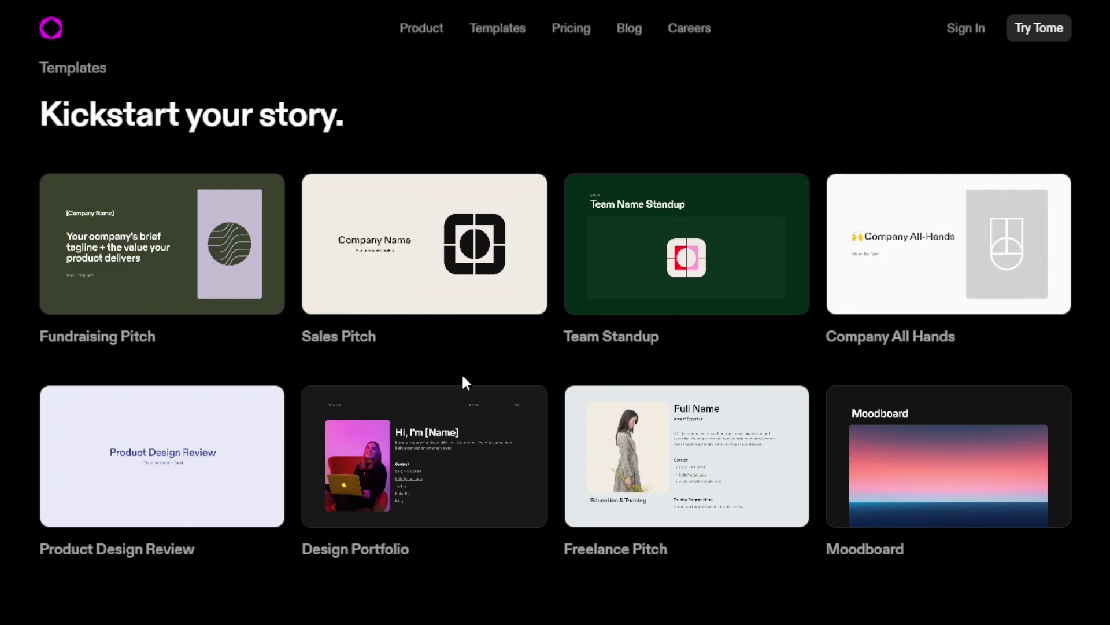
pyautogui.scroll(-8, 506, 379)
pyautogui.scroll(-20, 510, 380)
pyautogui.scroll(-8, 509, 379)
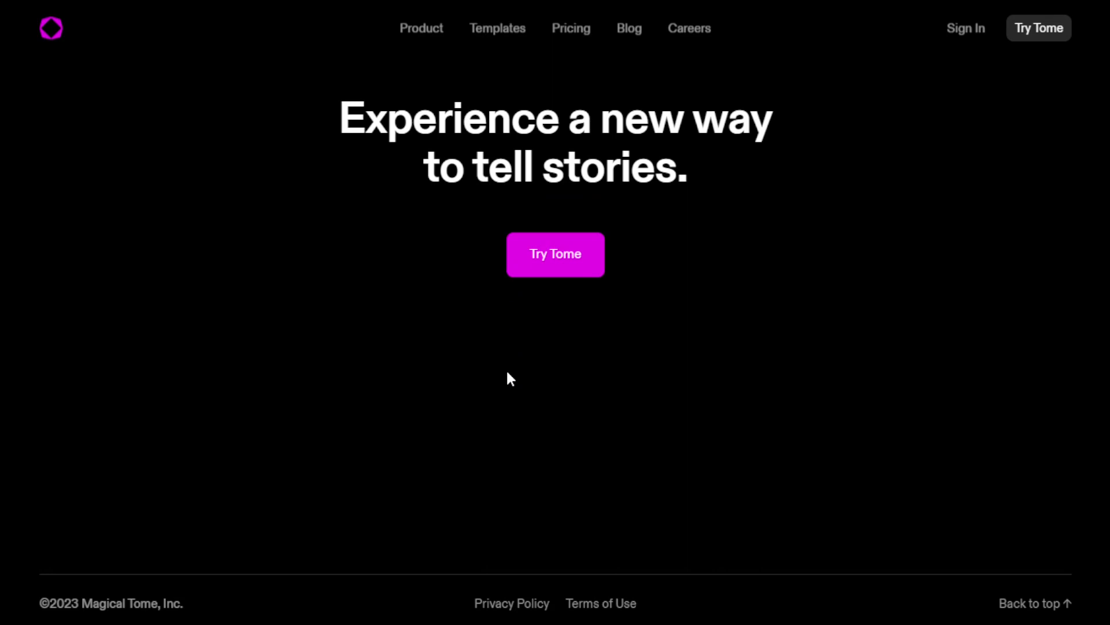
pyautogui.scroll(3, 510, 379)
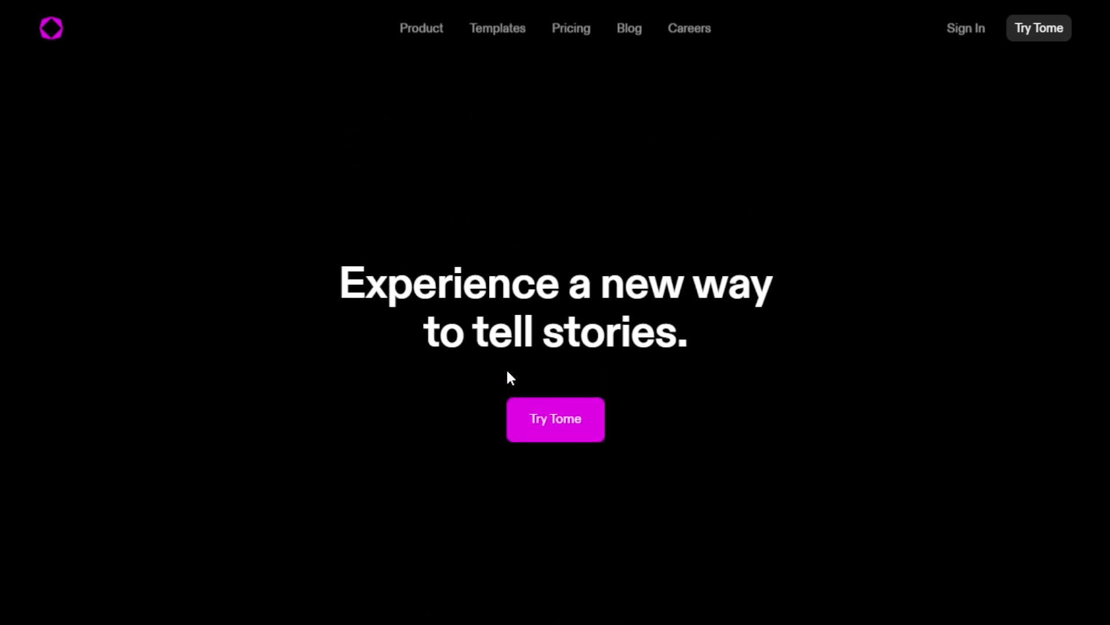
# - Use Try Tome to sign up for an account and start a new blank tome
pyautogui.click(560, 420)
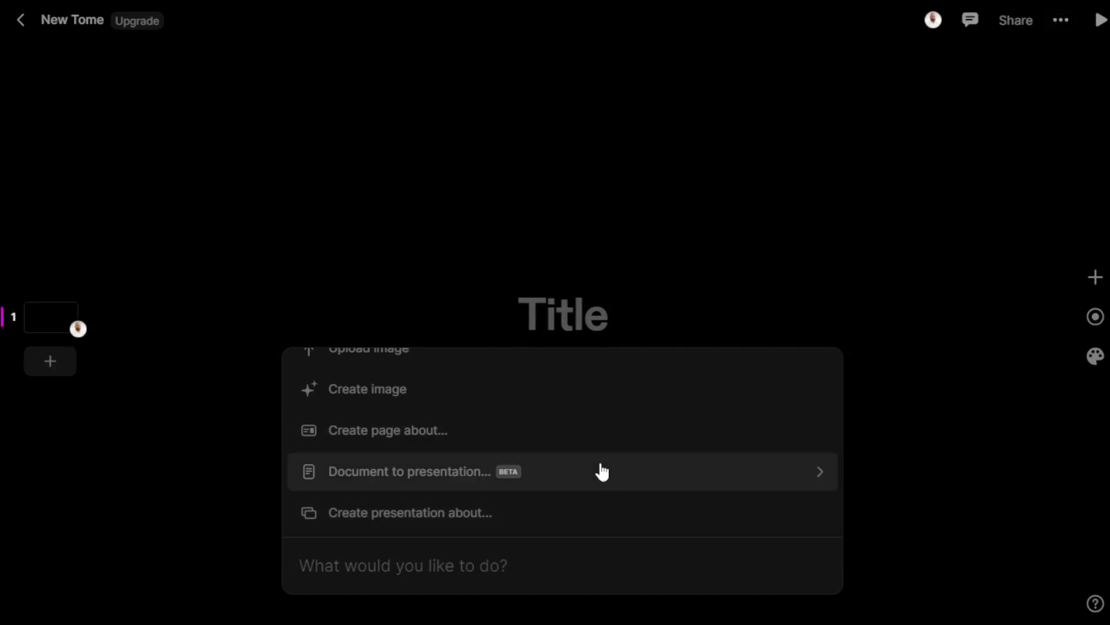
# - Browse the AI command options and choose 'Create presentation about…' with 6 pages
pyautogui.scroll(3, 602, 472)
pyautogui.scroll(10, 602, 472)
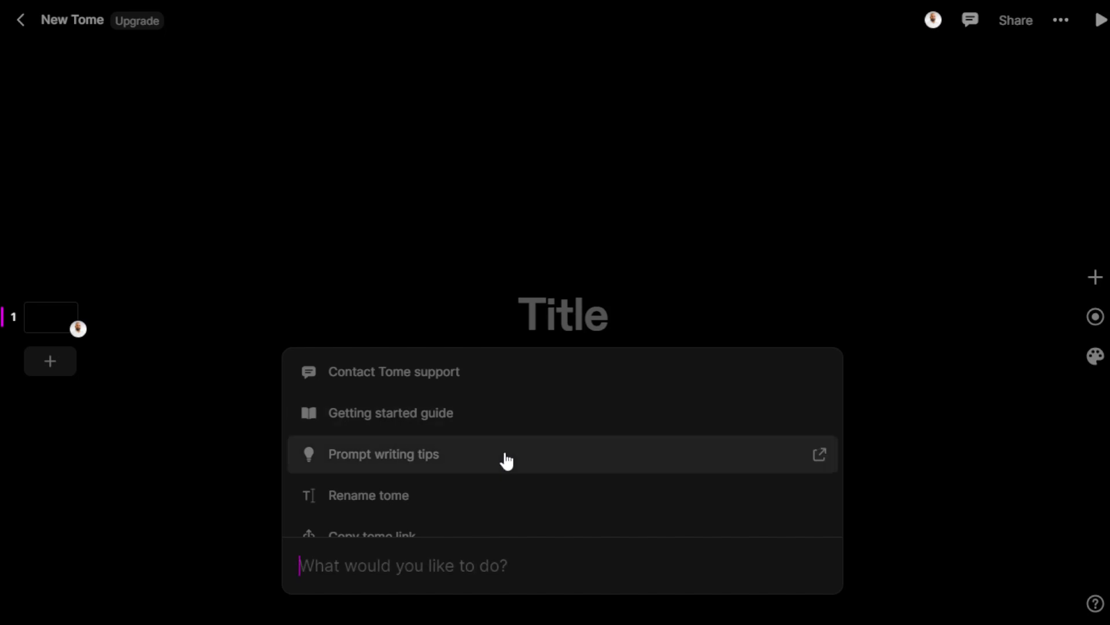
pyautogui.scroll(-2, 504, 460)
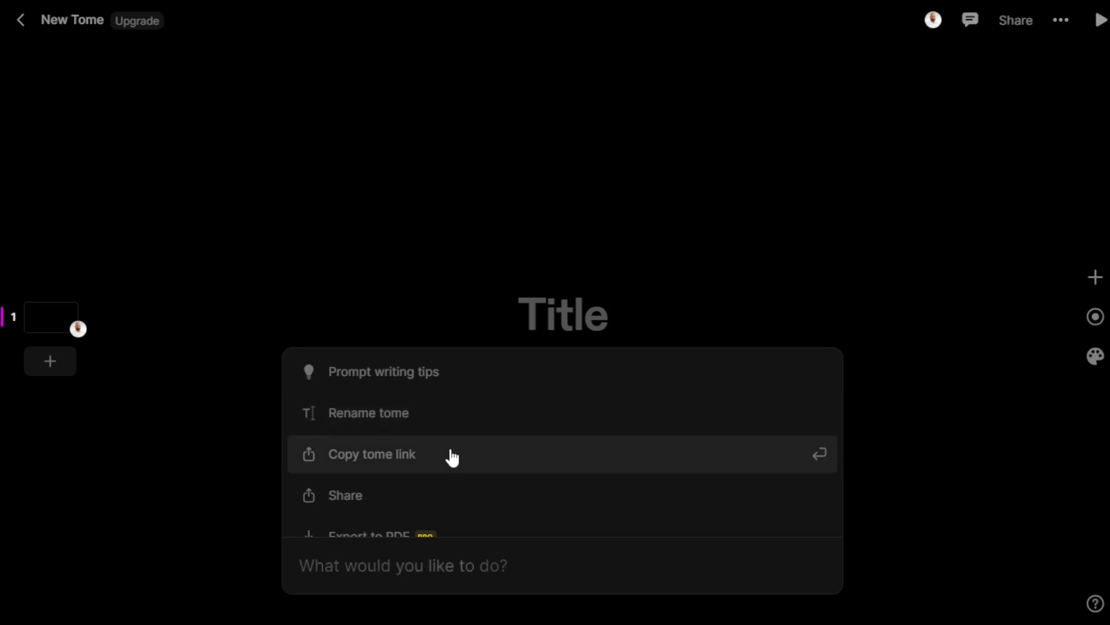
pyautogui.scroll(-1, 450, 456)
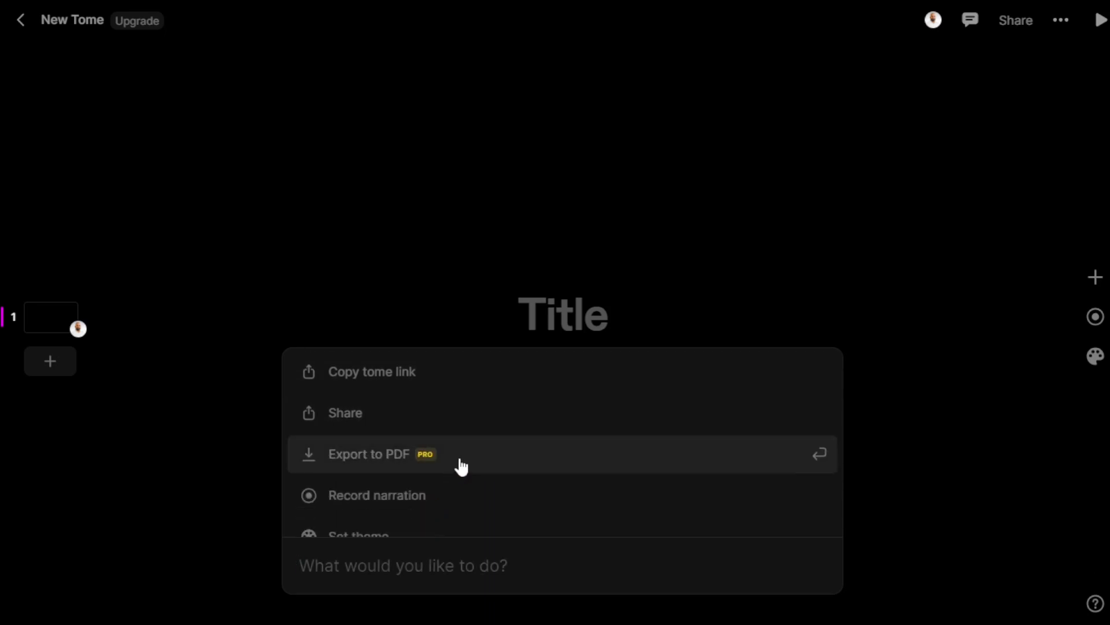
pyautogui.scroll(-2, 460, 465)
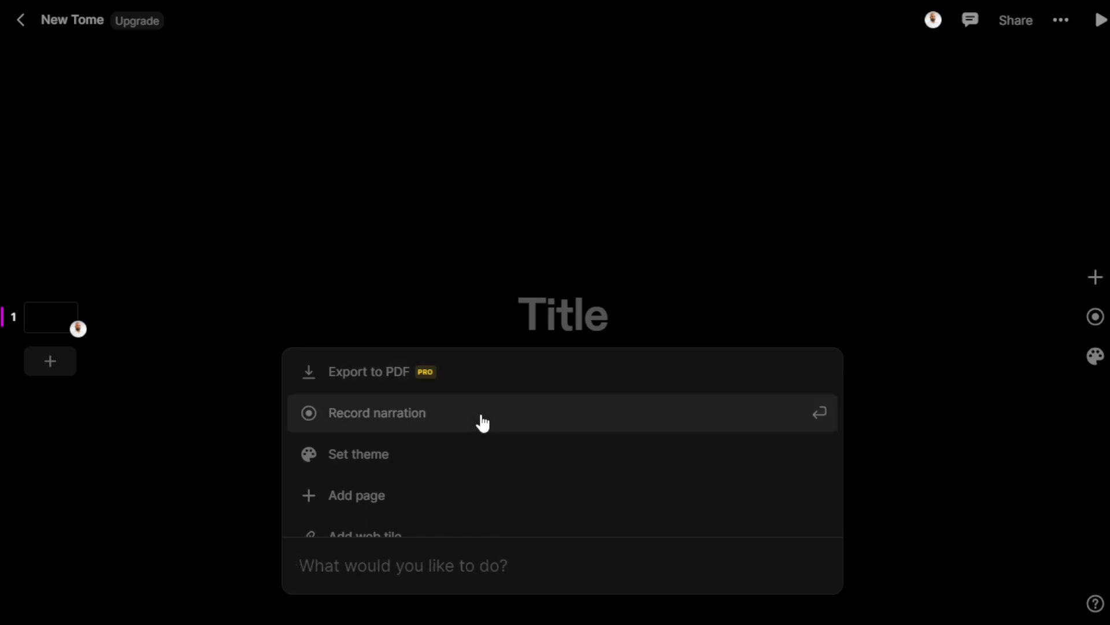
pyautogui.scroll(-2, 431, 442)
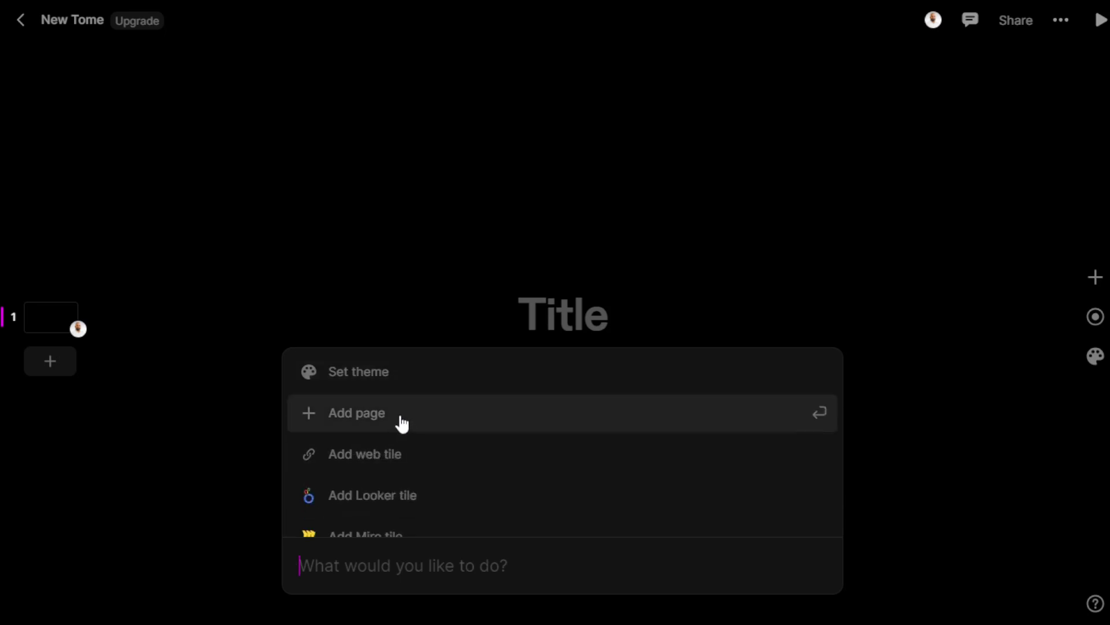
pyautogui.scroll(-2, 457, 488)
pyautogui.scroll(-2, 442, 456)
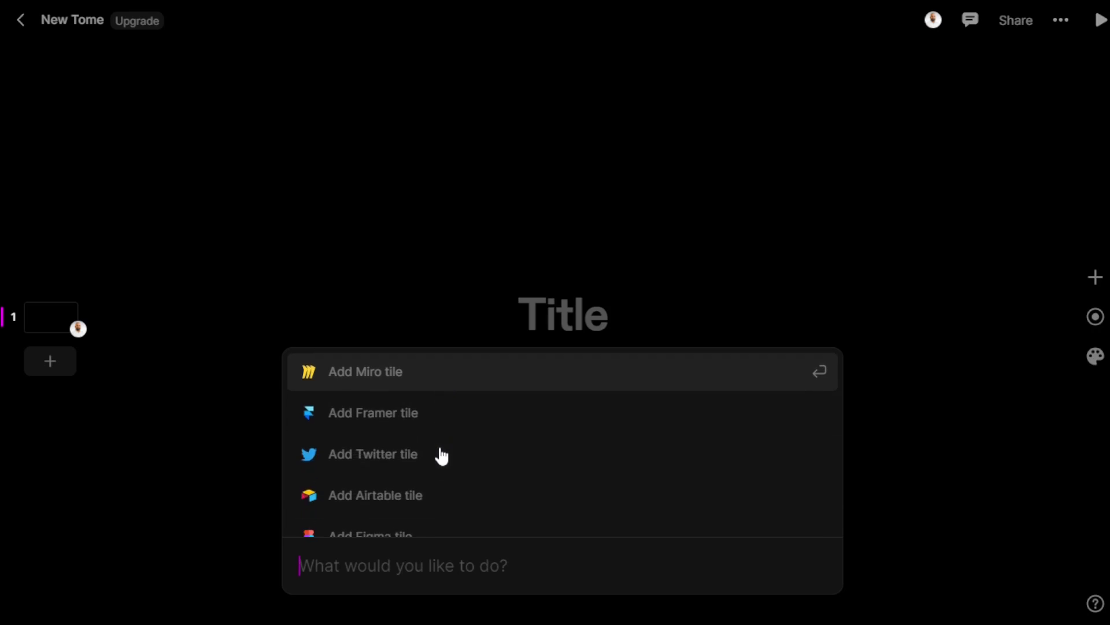
pyautogui.scroll(-2, 441, 456)
pyautogui.scroll(-3, 441, 456)
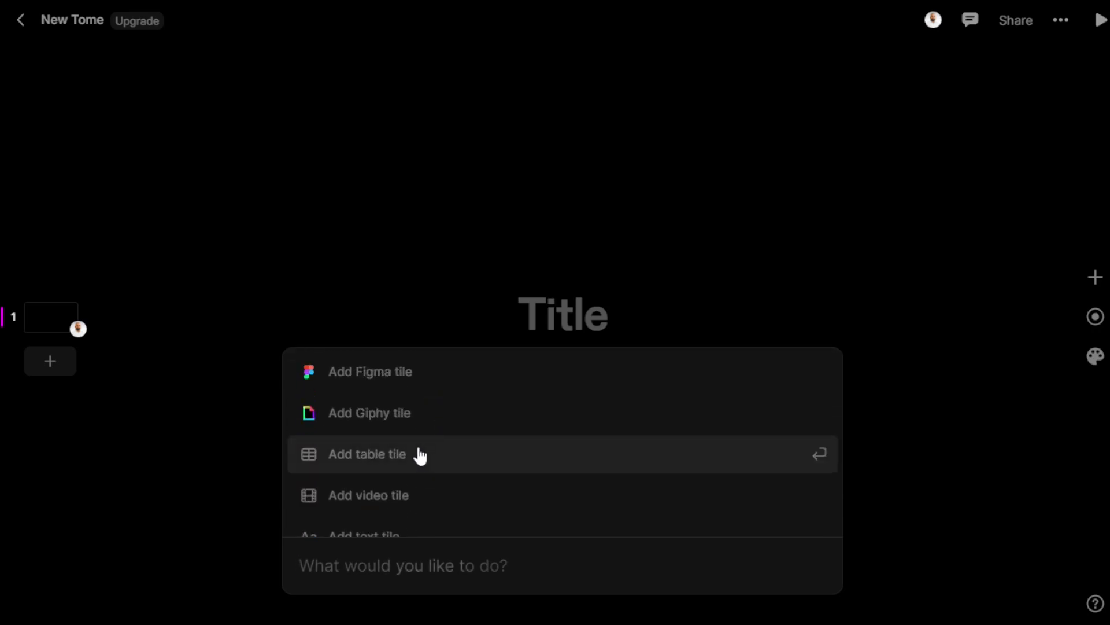
pyautogui.scroll(-2, 480, 486)
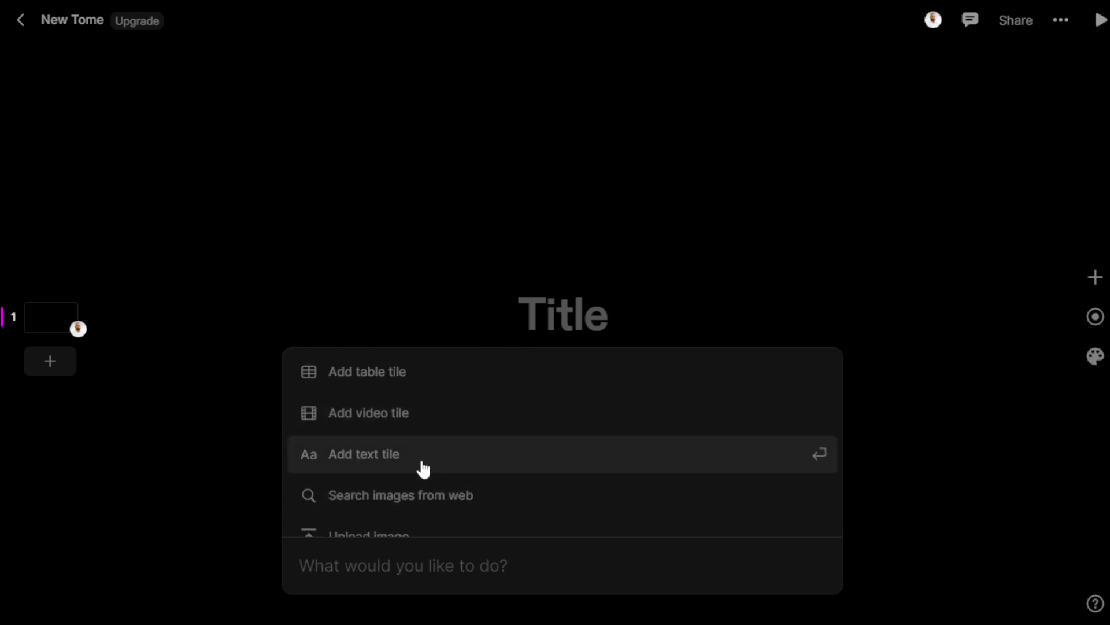
pyautogui.scroll(-2, 423, 467)
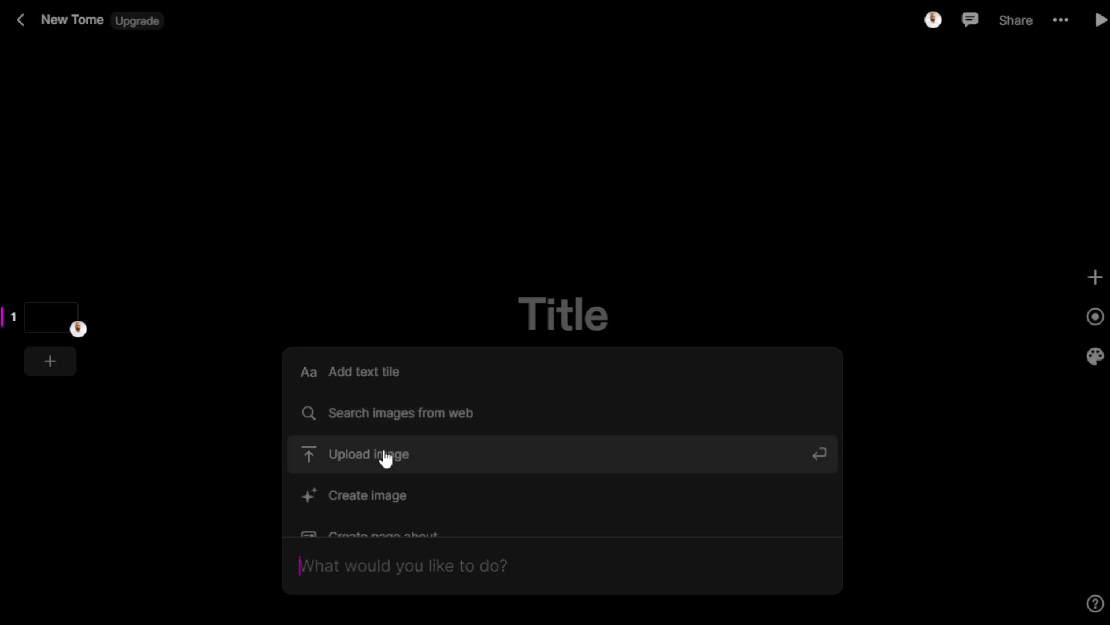
pyautogui.scroll(-2, 540, 464)
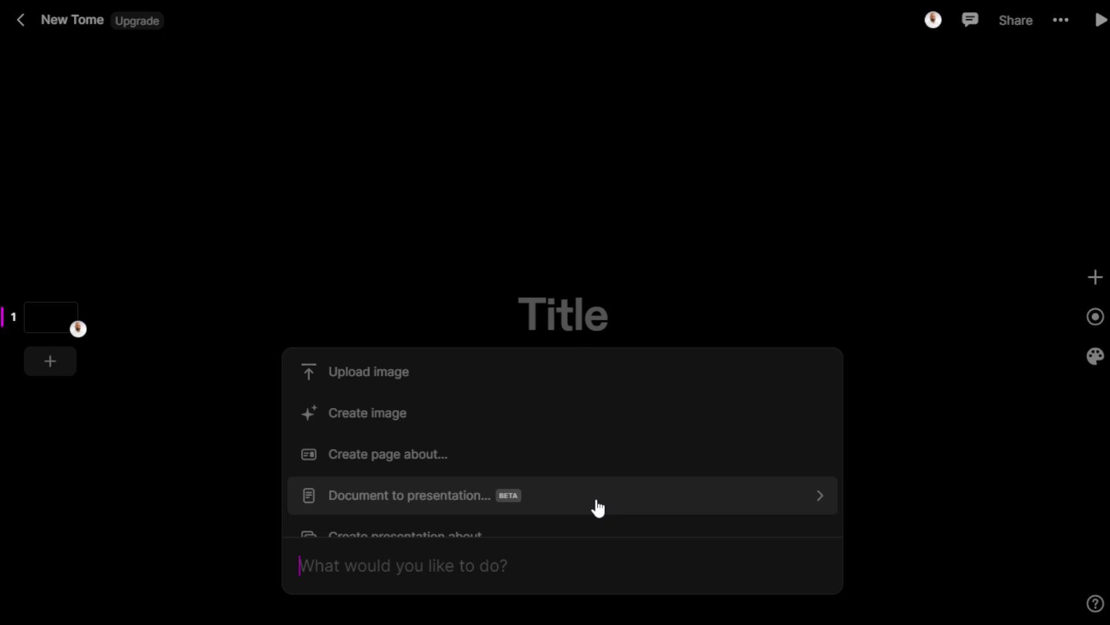
pyautogui.scroll(-1, 598, 507)
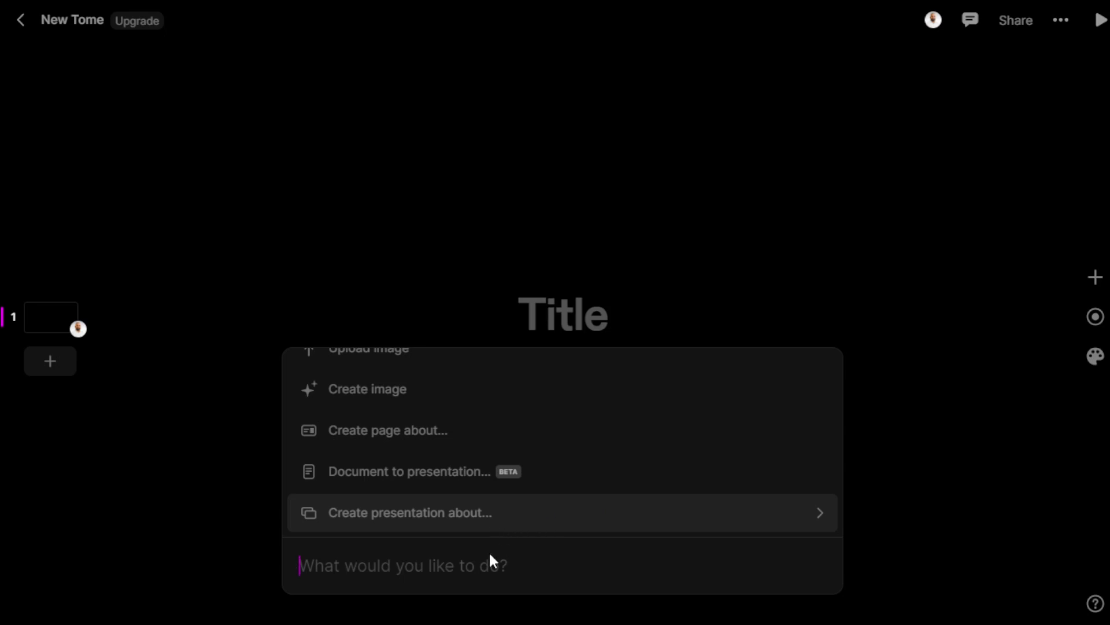
pyautogui.click(550, 522)
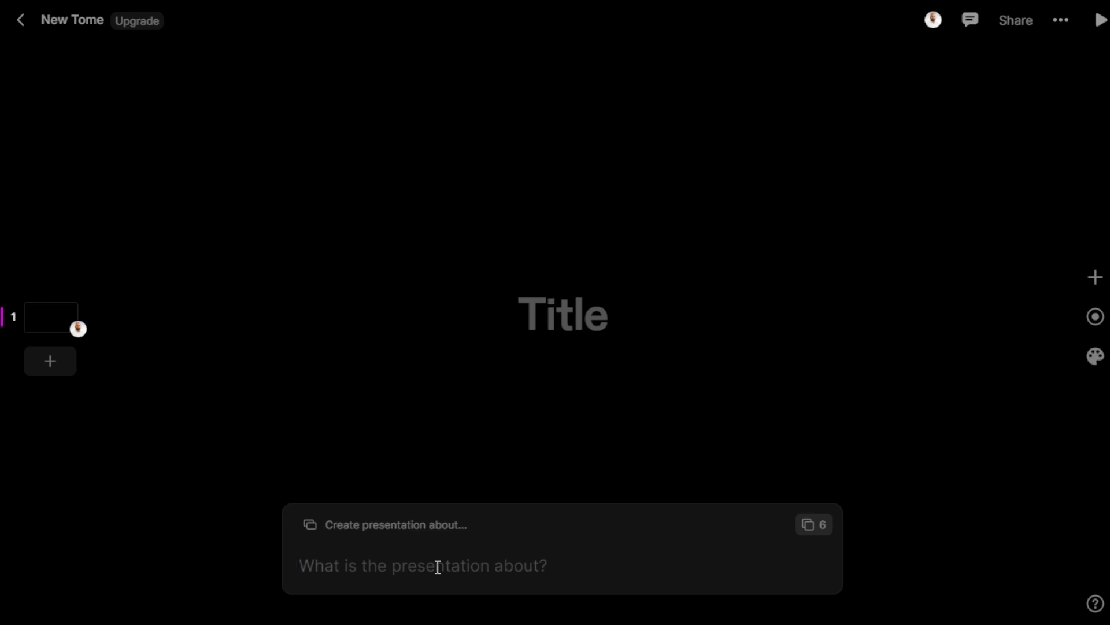
# - Enter the prompt 'importance of reading books, for children', inserting the comma after 'books'
pyautogui.write('import')
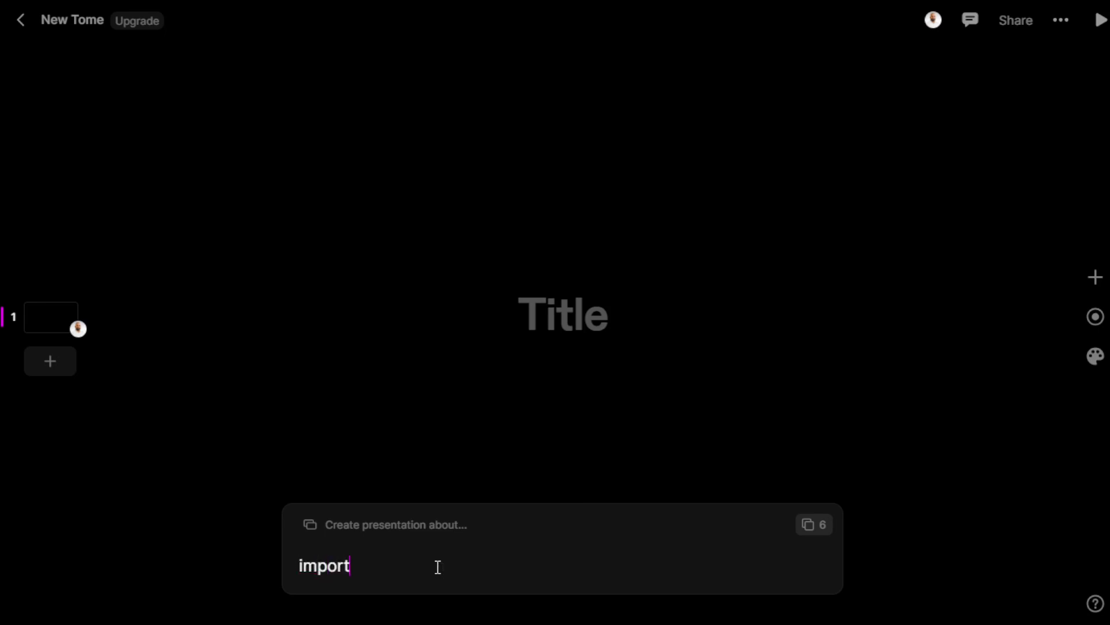
pyautogui.write('ance of rea')
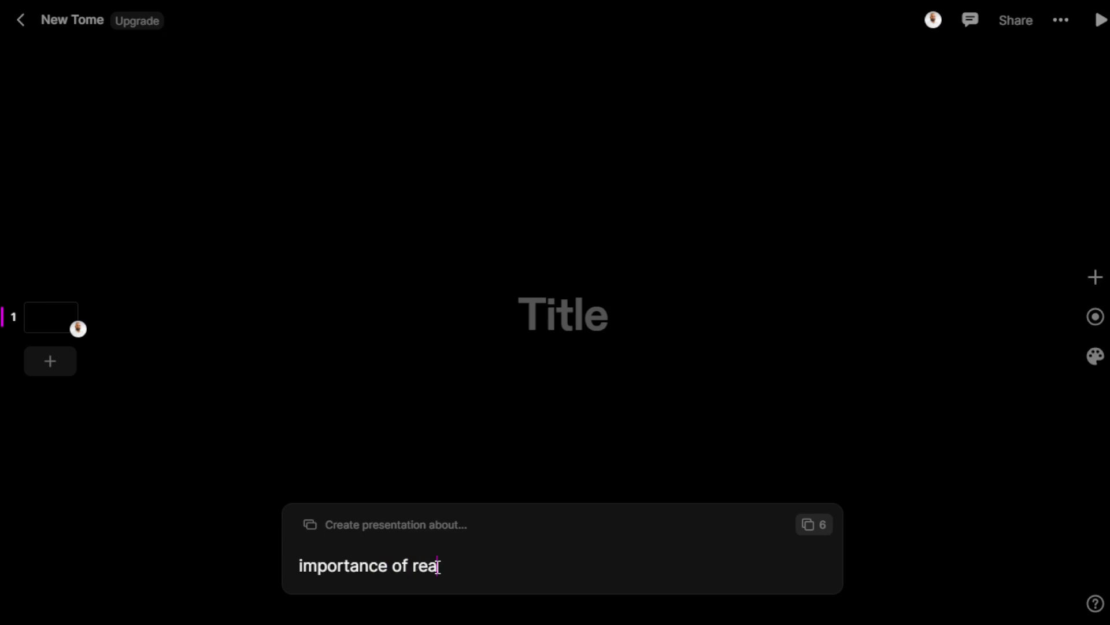
pyautogui.write('ding books')
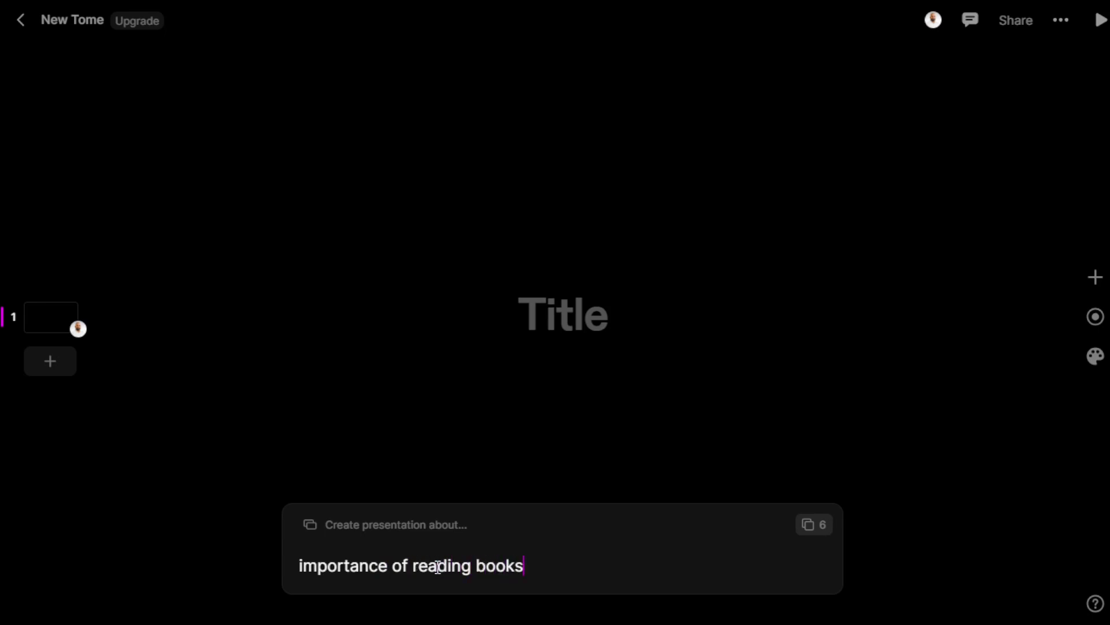
pyautogui.write('for children')
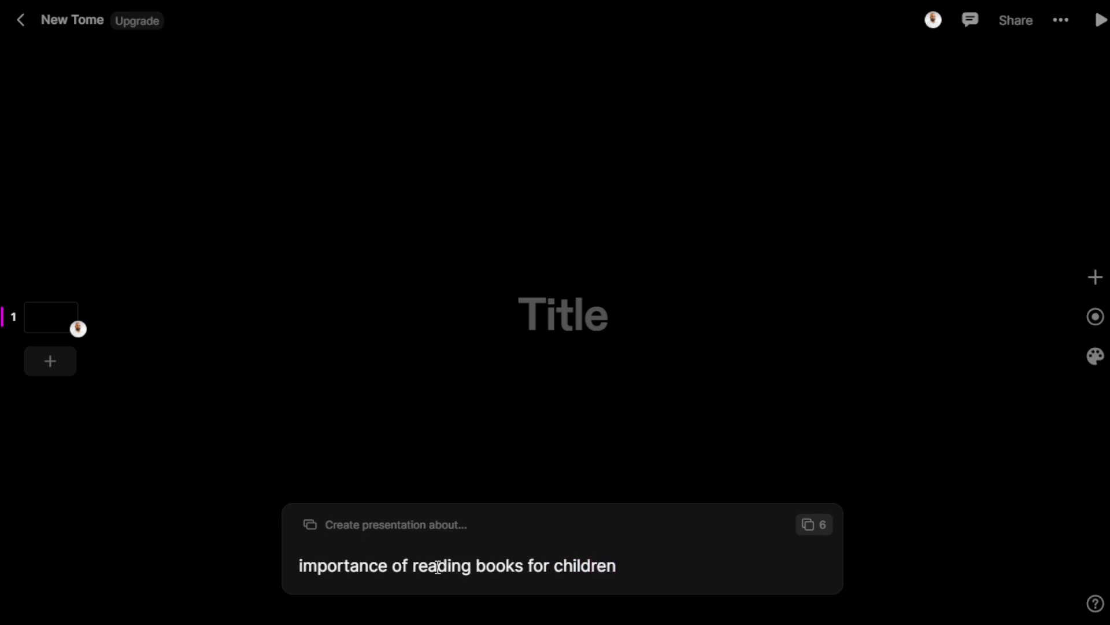
pyautogui.hotkey('ctrl', 'Left')
pyautogui.hotkey('ctrl', 'Left')
pyautogui.write(',')
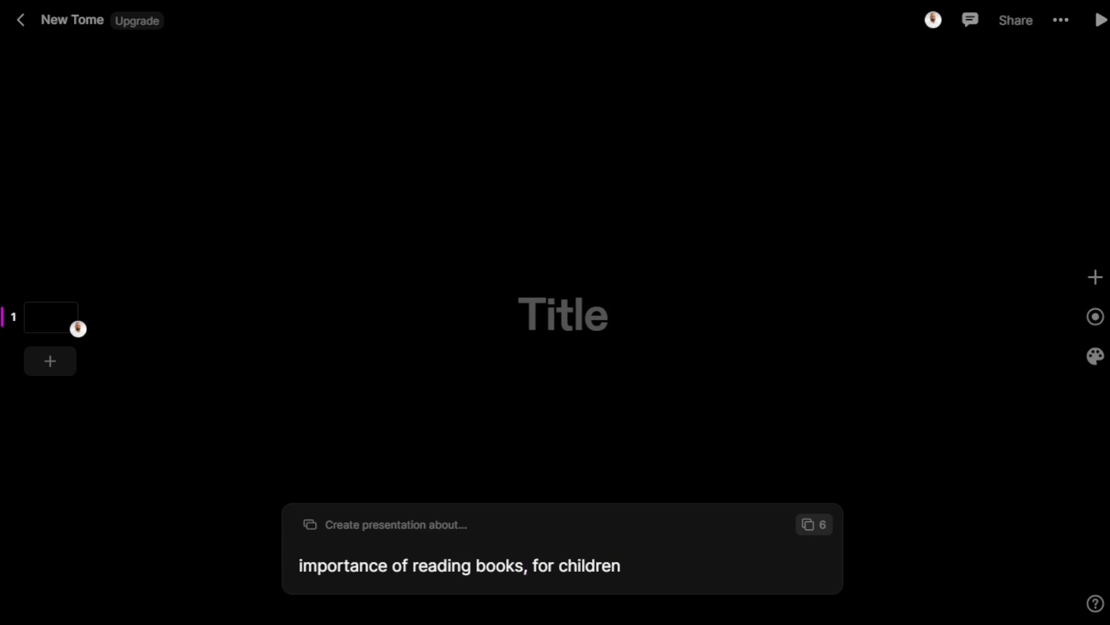
pyautogui.click(639, 569)
# - Submit the prompt to generate the six-page 'Turning Pages, Building Minds' outline
pyautogui.press('Return')
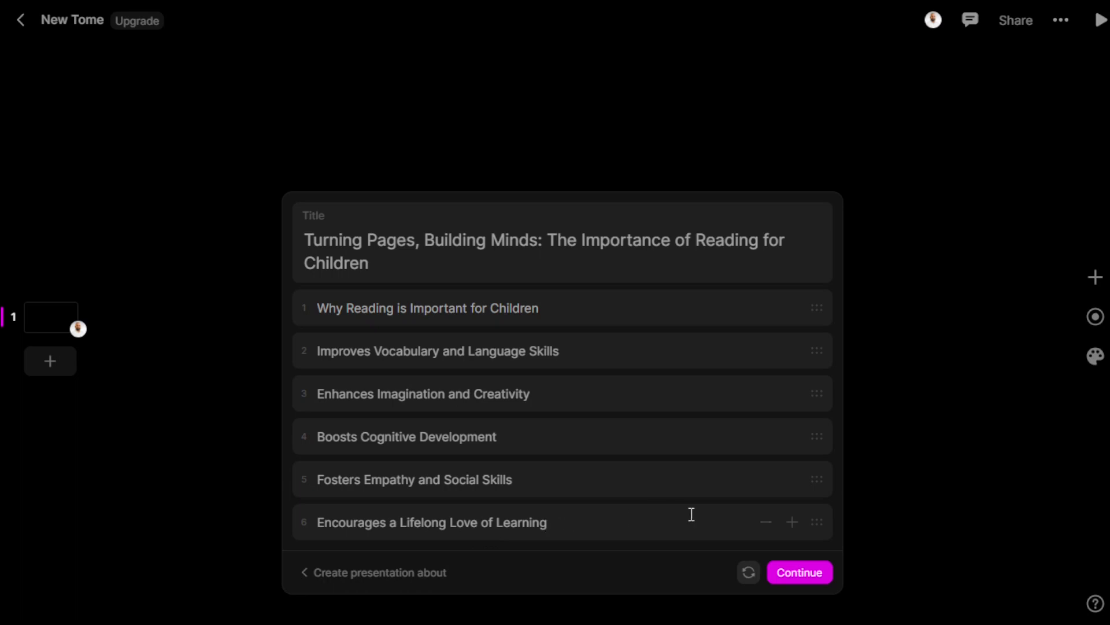
pyautogui.click(791, 527)
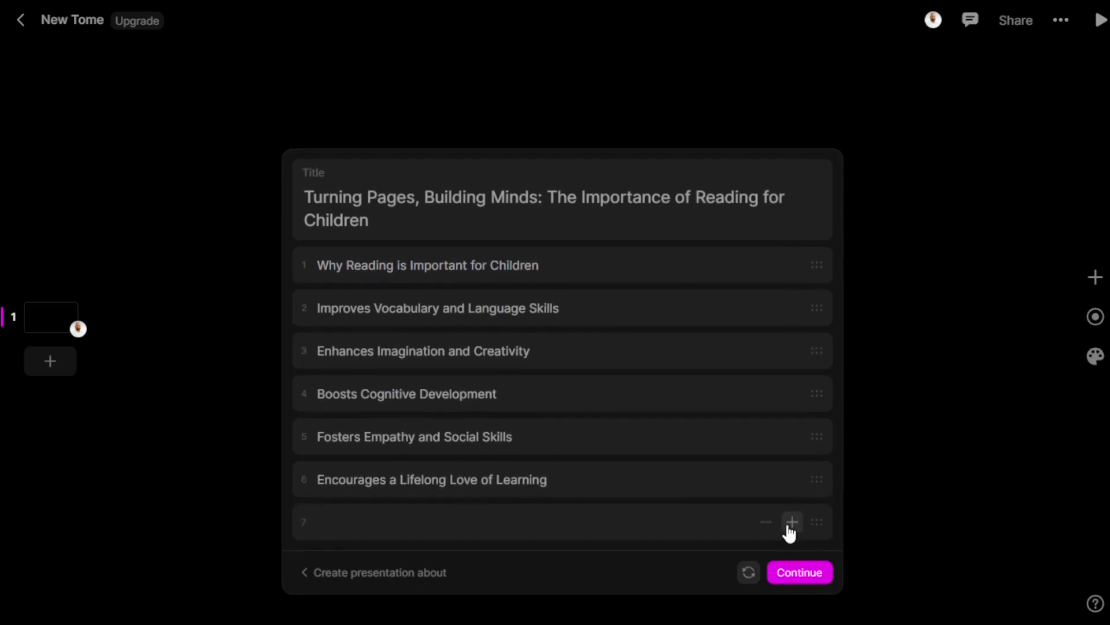
pyautogui.click(764, 525)
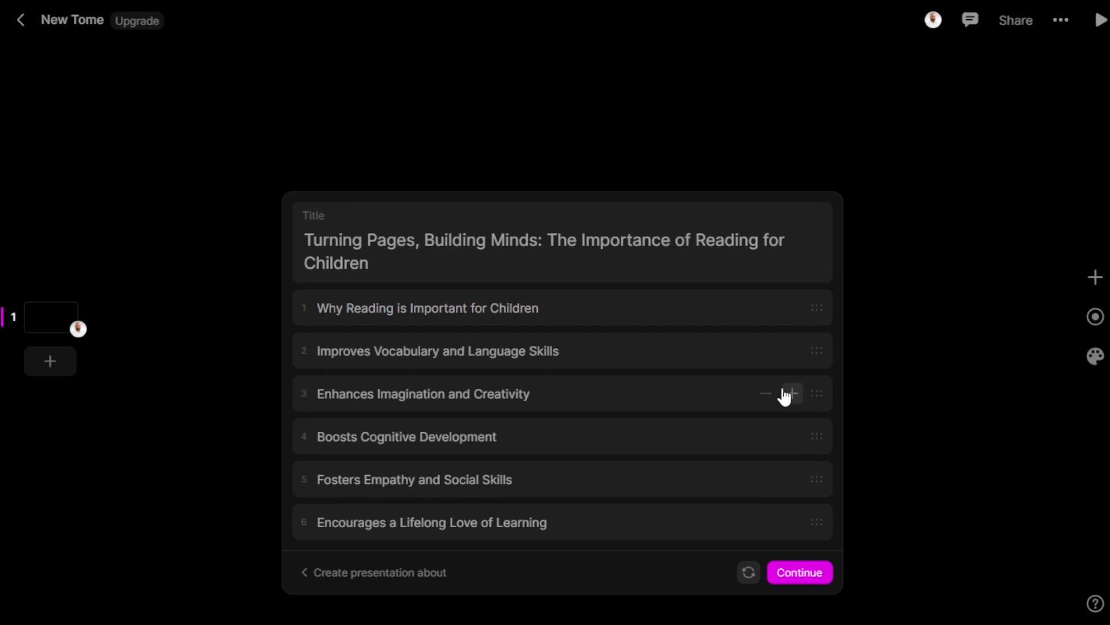
pyautogui.click(765, 233)
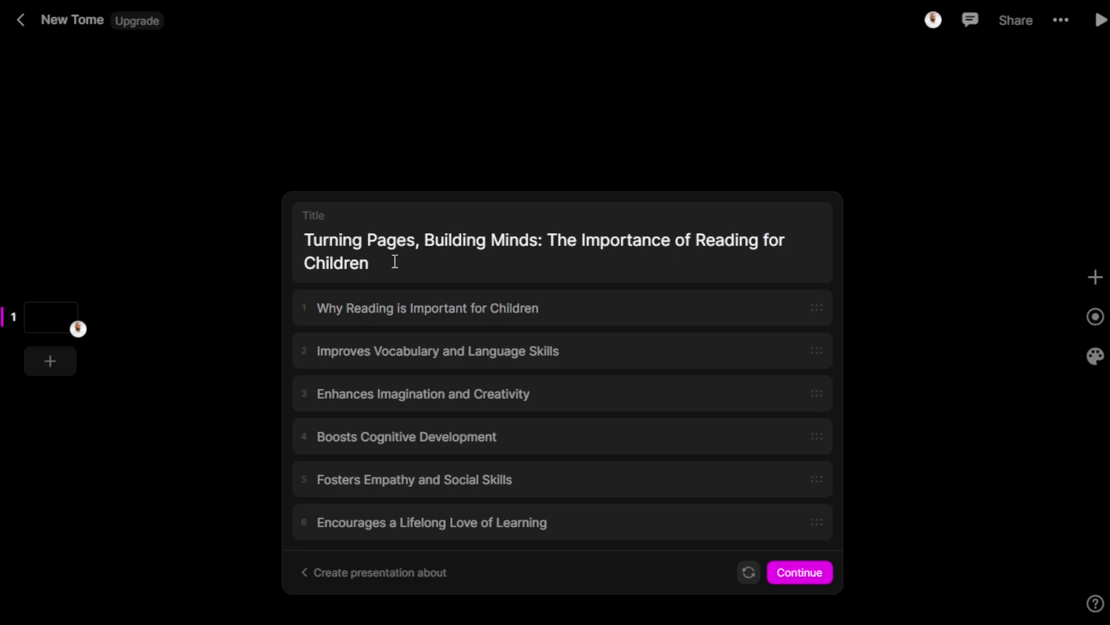
pyautogui.click(817, 317)
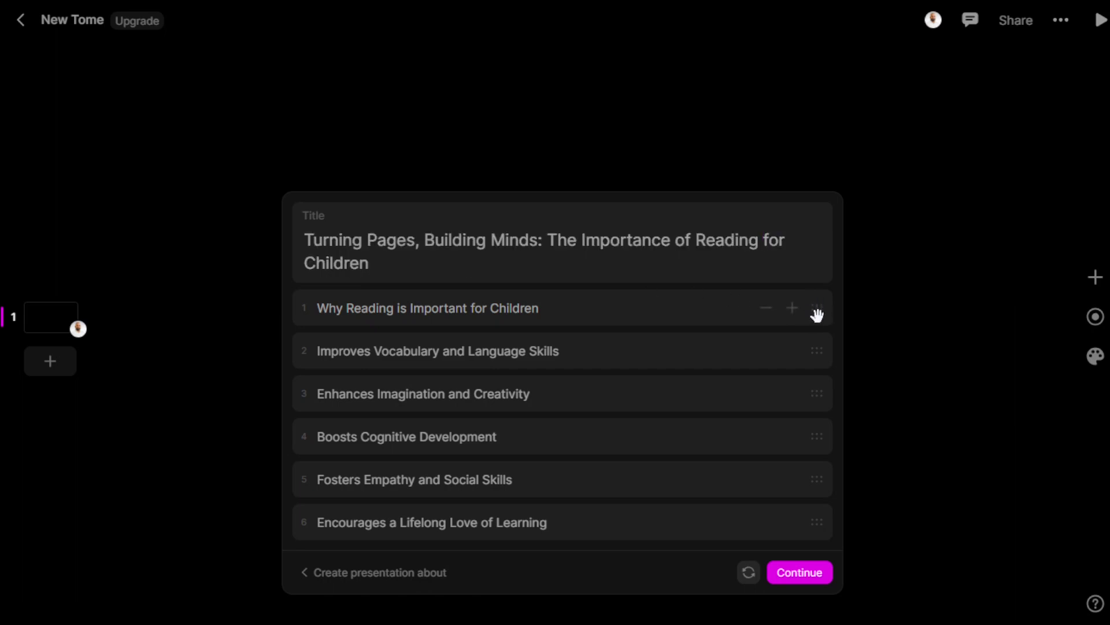
pyautogui.moveTo(816, 317)
pyautogui.mouseDown()
pyautogui.moveTo(817, 339)
pyautogui.moveTo(816, 311)
pyautogui.mouseUp()
# - Regenerate the outline into Introduction, four reading-benefit pages and Conclusion
pyautogui.click(747, 574)
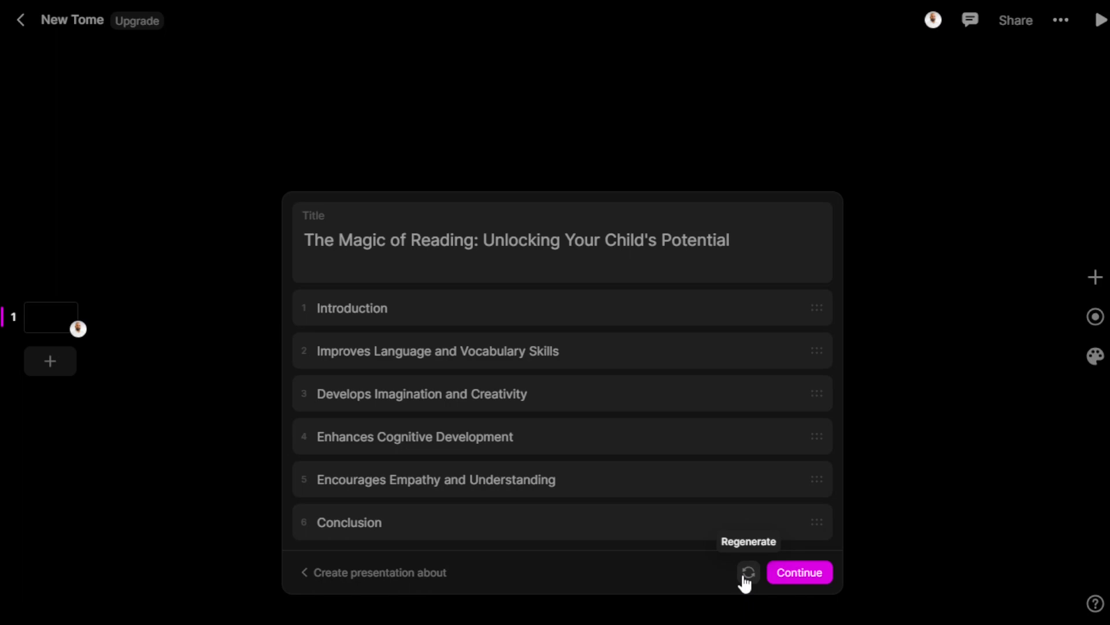
# - Continue from the outline to generate the eight-page 'The Magic of Reading' deck
pyautogui.click(785, 575)
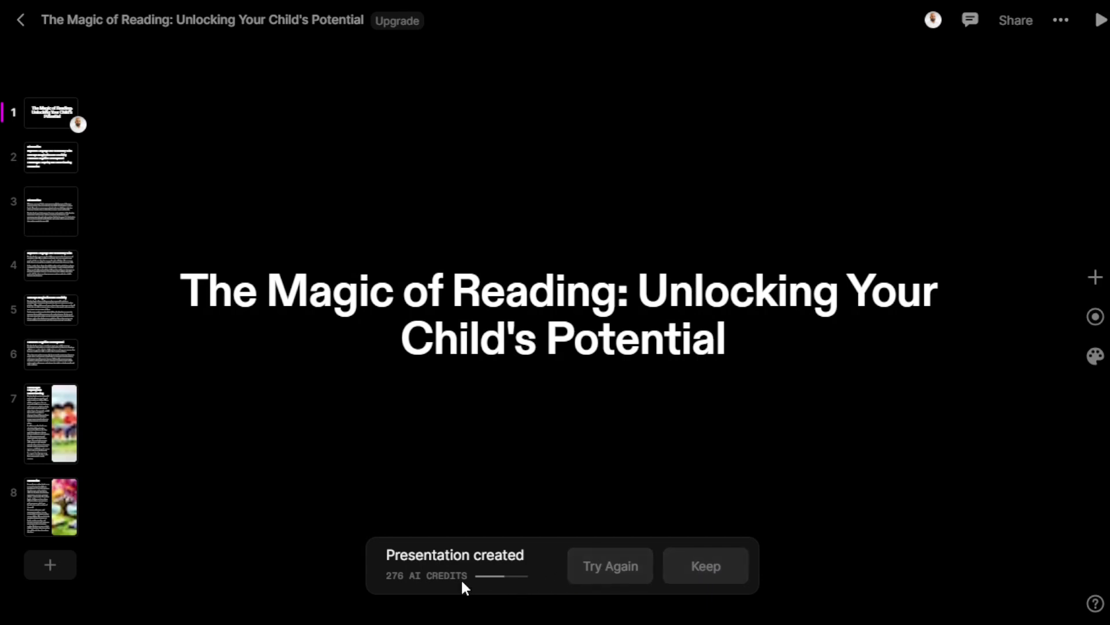
# - Break the title slide's heading onto a new line before 'Unlocking'
pyautogui.click(61, 109)
pyautogui.doubleClick(645, 302)
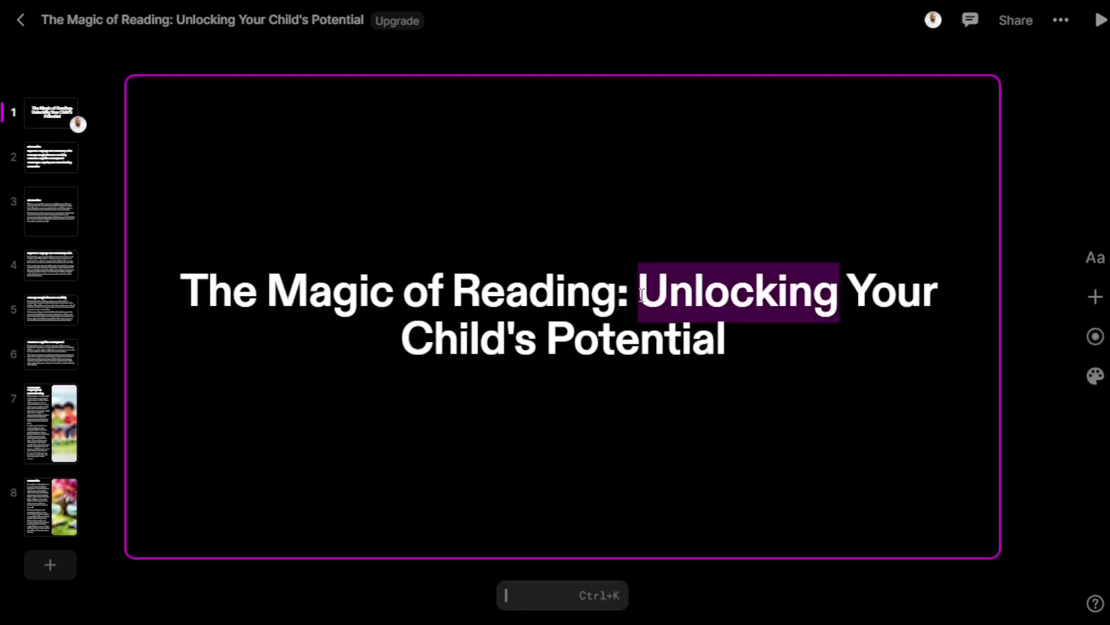
pyautogui.click(641, 295)
pyautogui.press('Return')
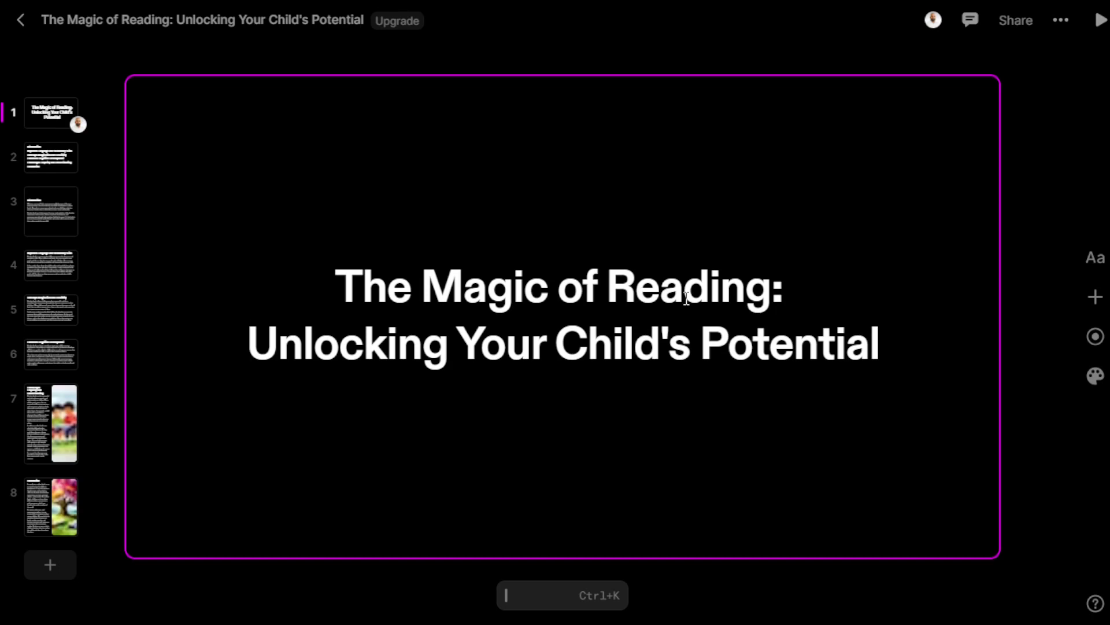
# - Color the second heading line 'Unlocking Your Child's Potential' yellow
pyautogui.moveTo(880, 342); pyautogui.dragTo(508, 334)
pyautogui.click(318, 336)
pyautogui.moveTo(247, 347); pyautogui.dragTo(883, 331)
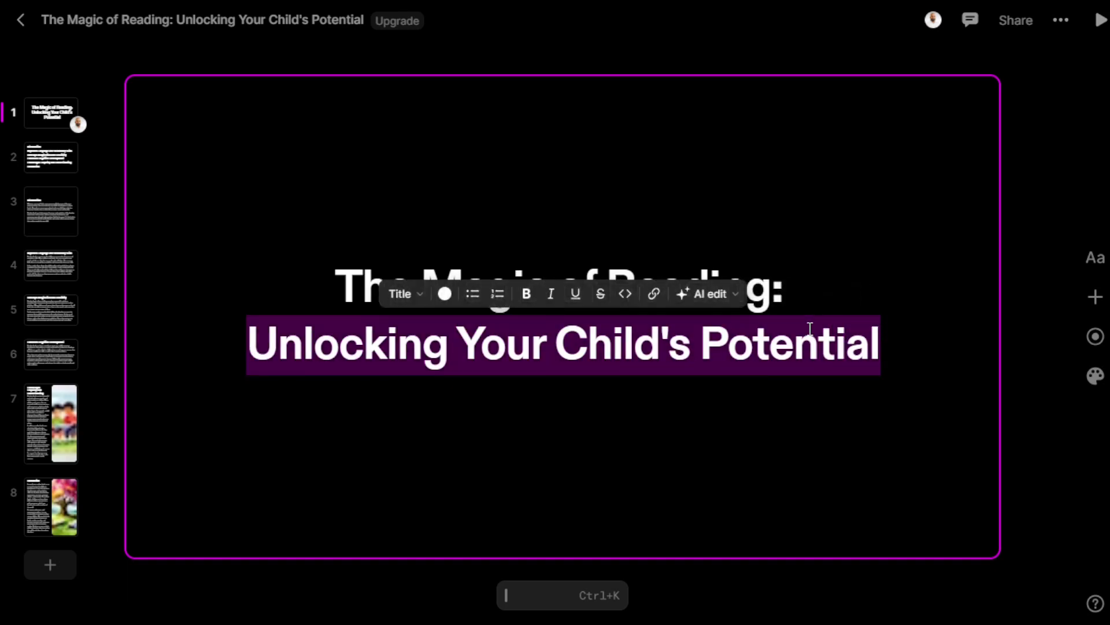
pyautogui.click(445, 294)
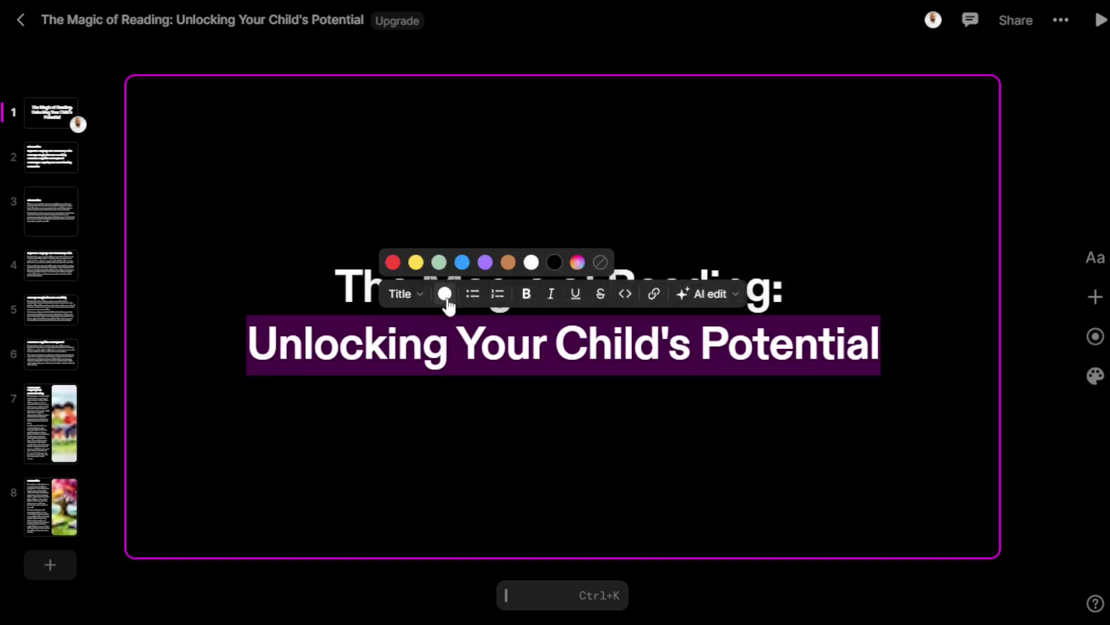
pyautogui.click(414, 261)
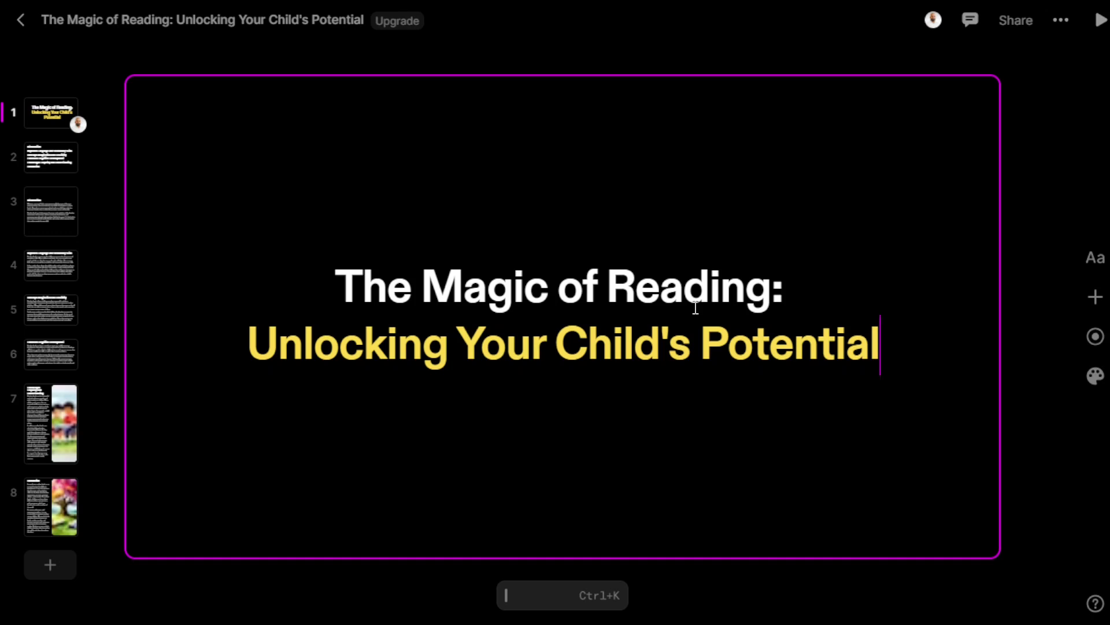
# - Browse slides 2 through 8, then return to the 'Encourages Empathy and Understanding' slide
pyautogui.click(44, 156)
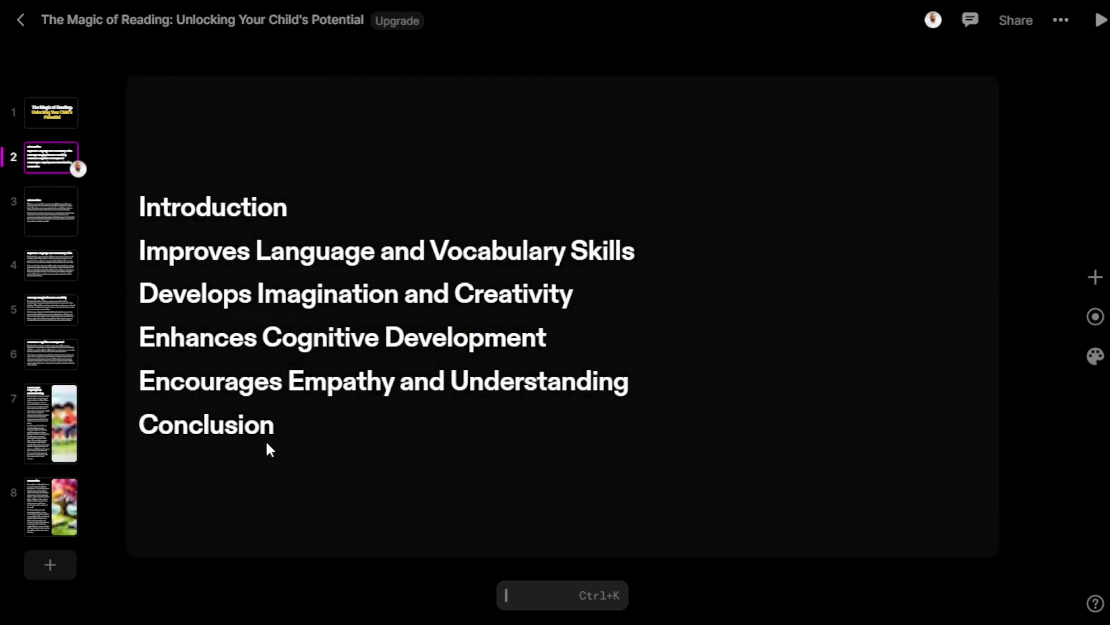
pyautogui.click(46, 217)
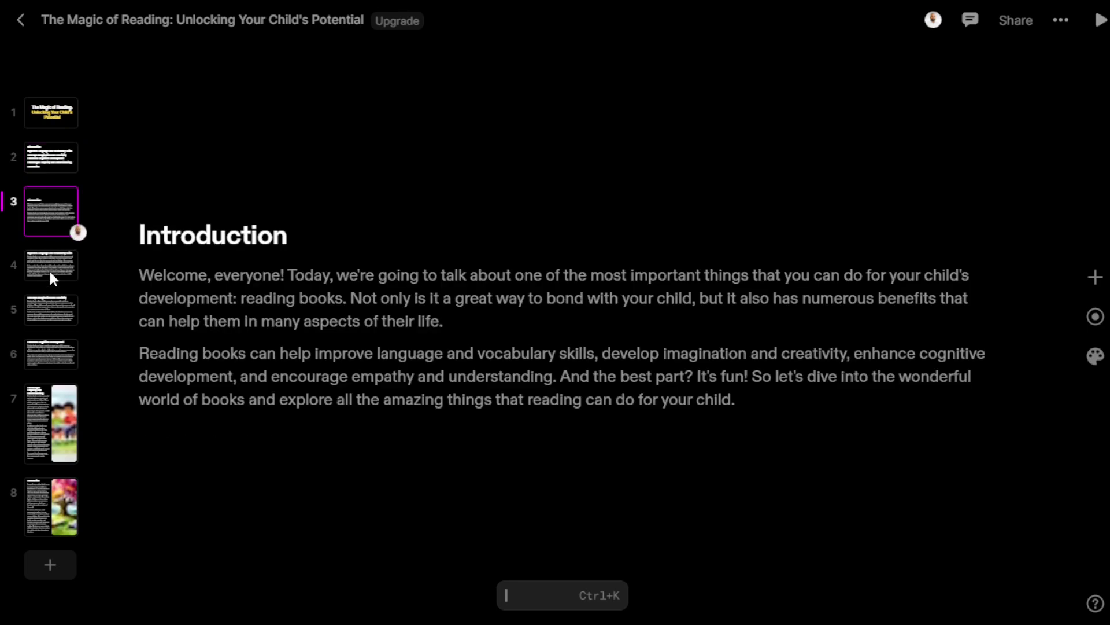
pyautogui.click(48, 269)
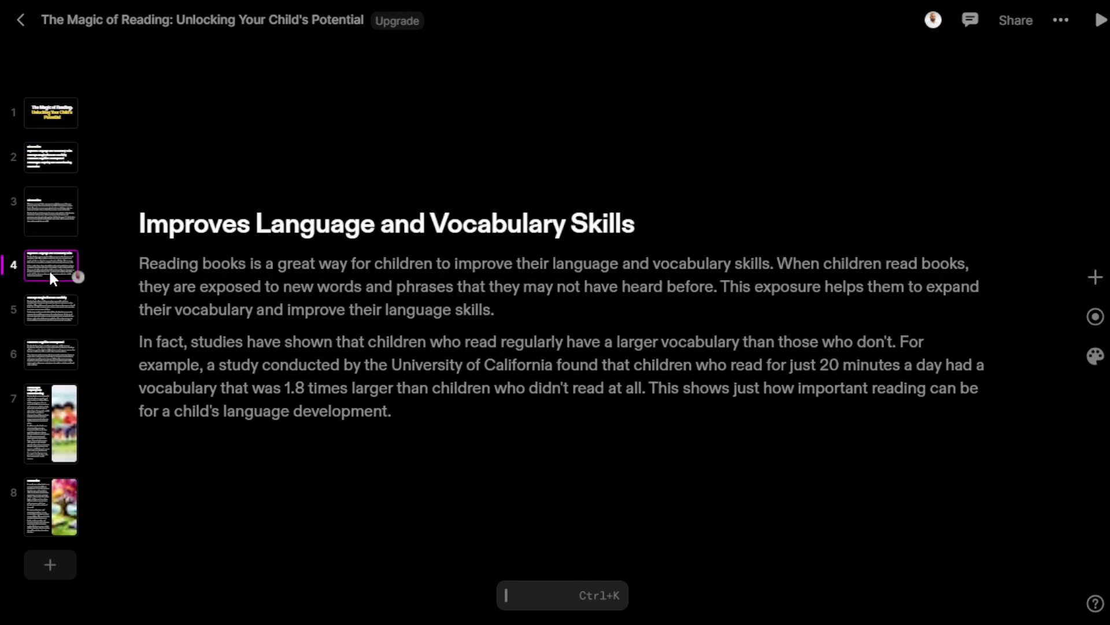
pyautogui.click(41, 312)
pyautogui.click(50, 363)
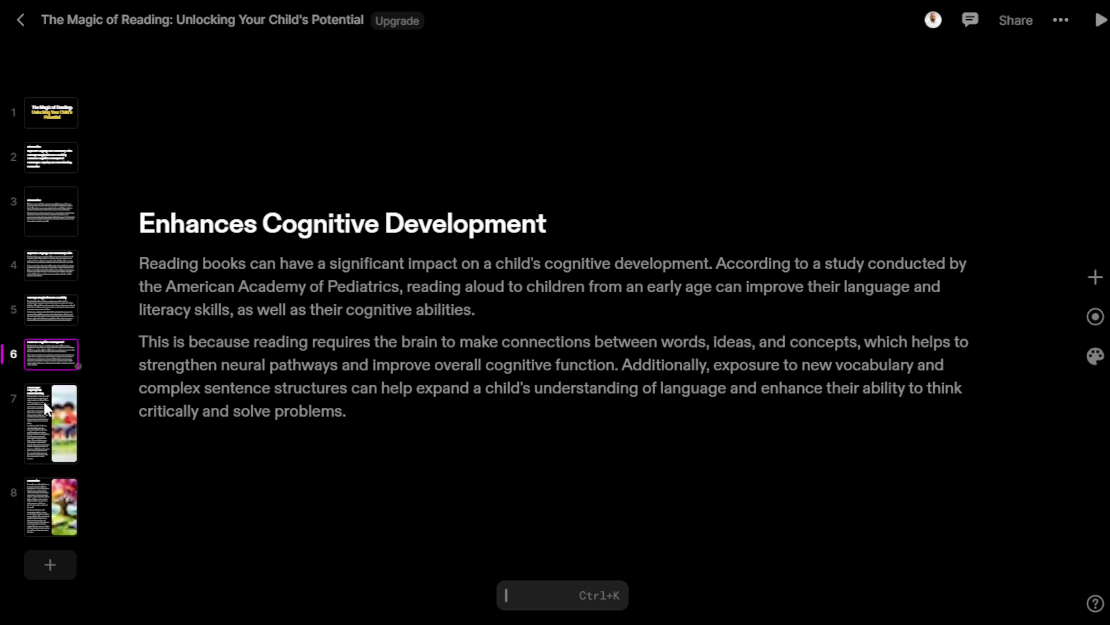
pyautogui.click(44, 401)
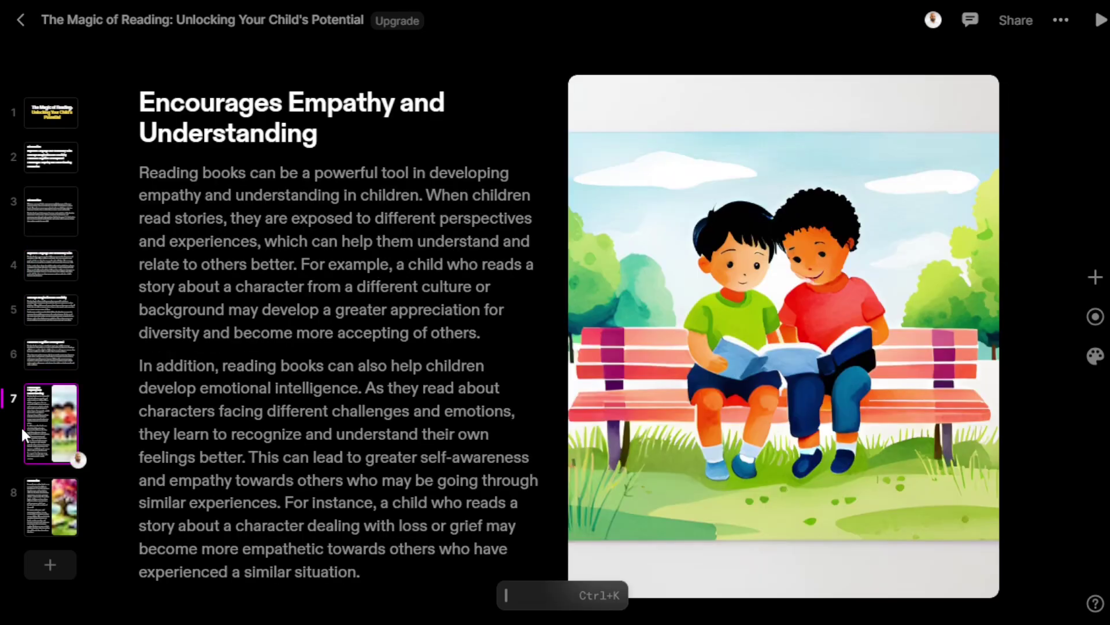
pyautogui.click(39, 501)
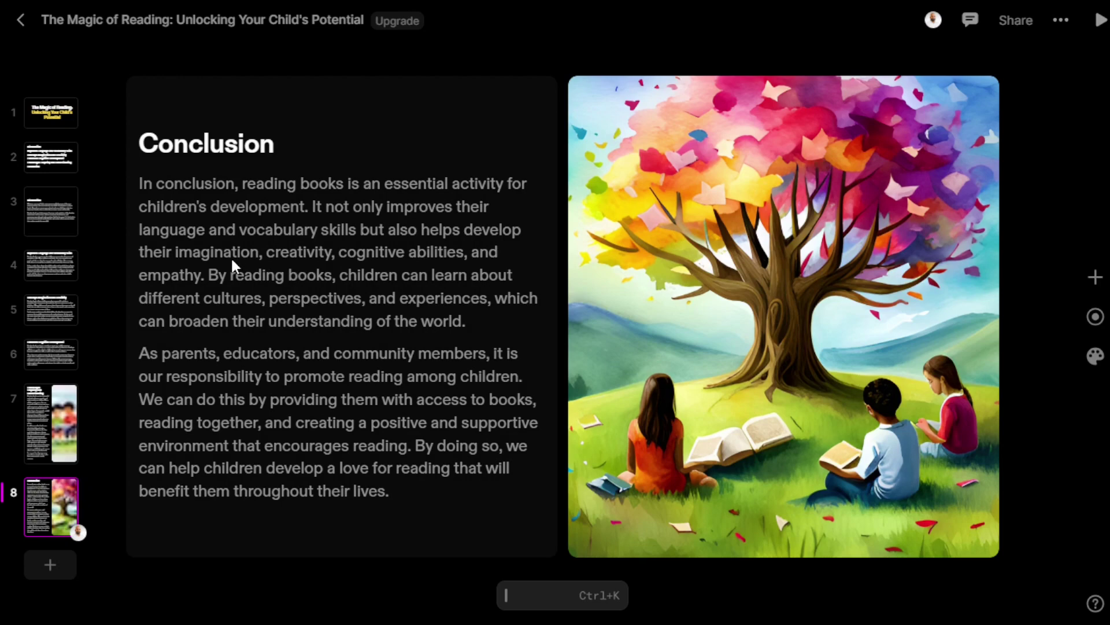
pyautogui.press('pageup')
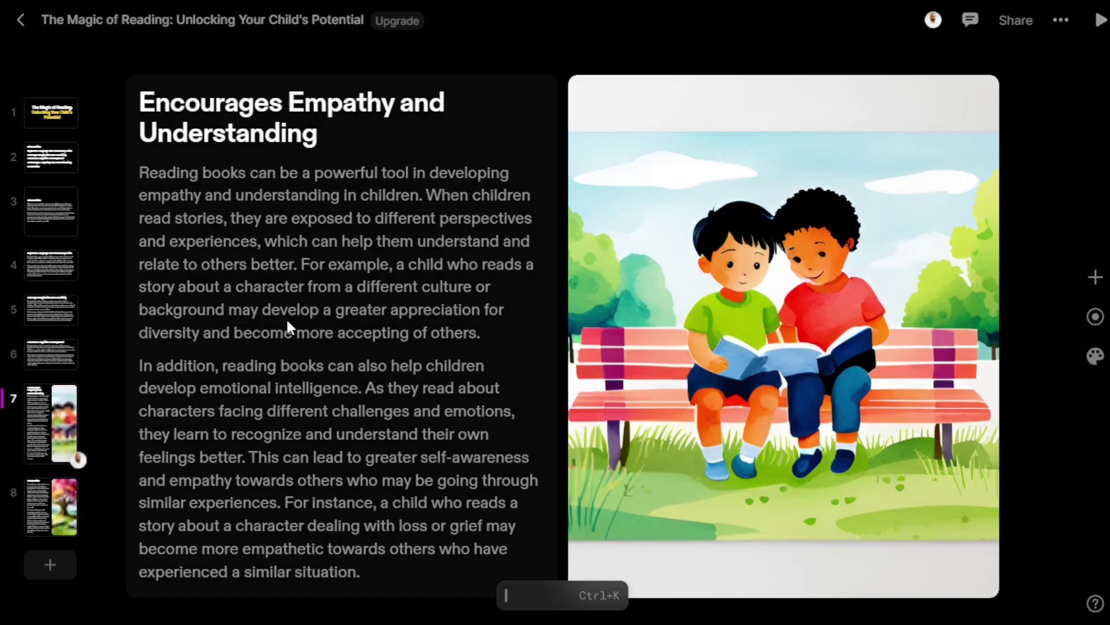
# - Apply AI Reduce twice to the empathy slide's two body paragraphs, leaving 'Books foster empathy in children…'
pyautogui.doubleClick(286, 321)
pyautogui.moveTo(364, 575); pyautogui.dragTo(137, 154)
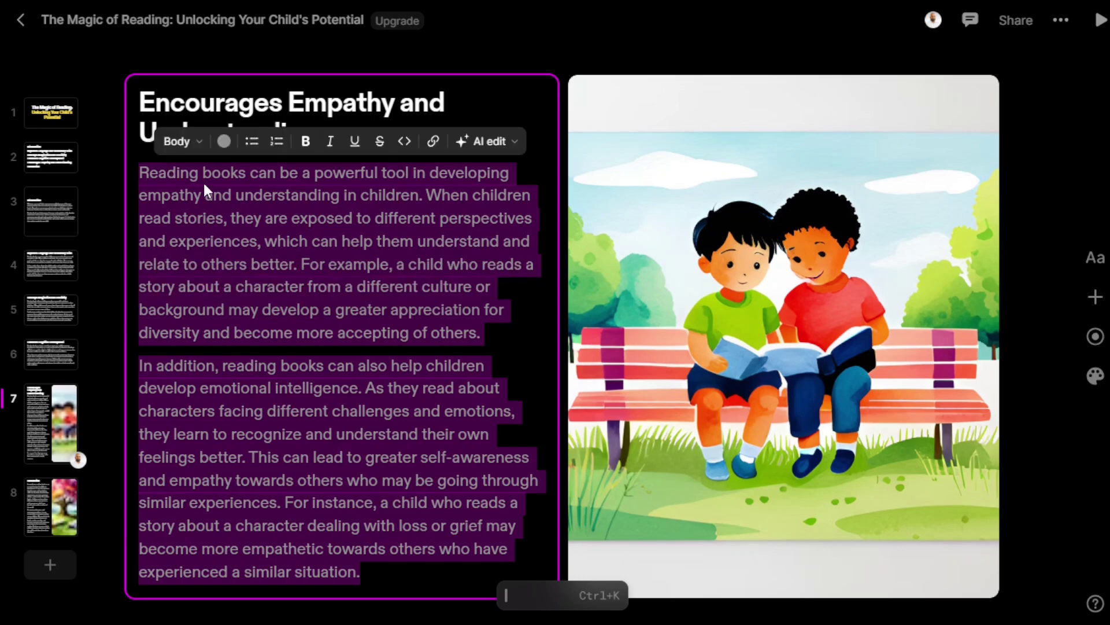
pyautogui.click(502, 141)
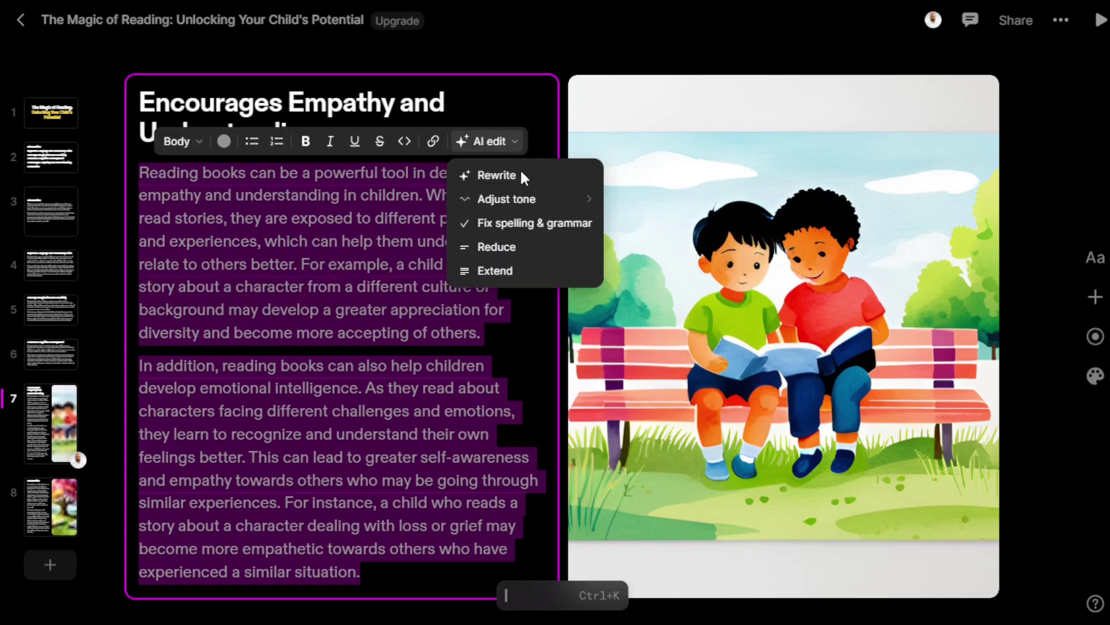
pyautogui.click(529, 246)
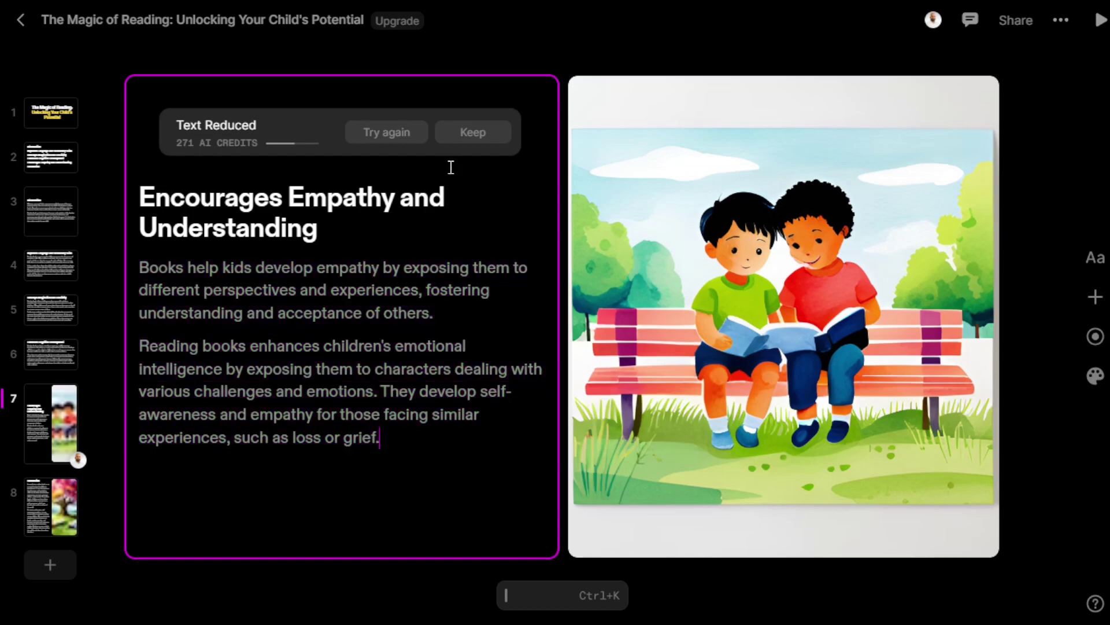
pyautogui.click(391, 444)
pyautogui.moveTo(391, 444); pyautogui.dragTo(126, 272)
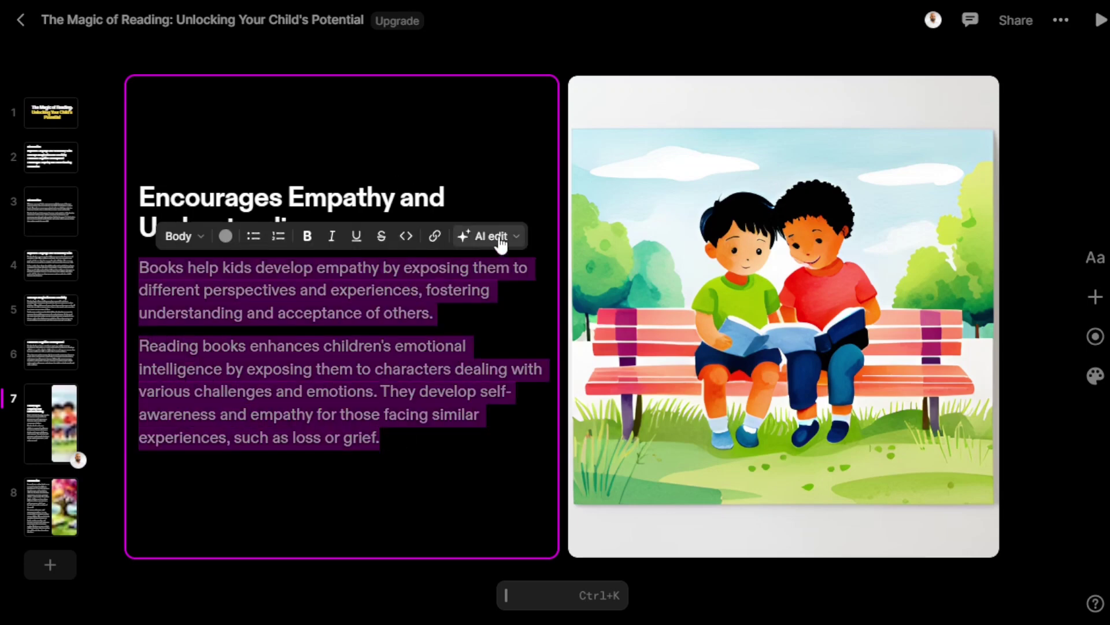
pyautogui.click(512, 237)
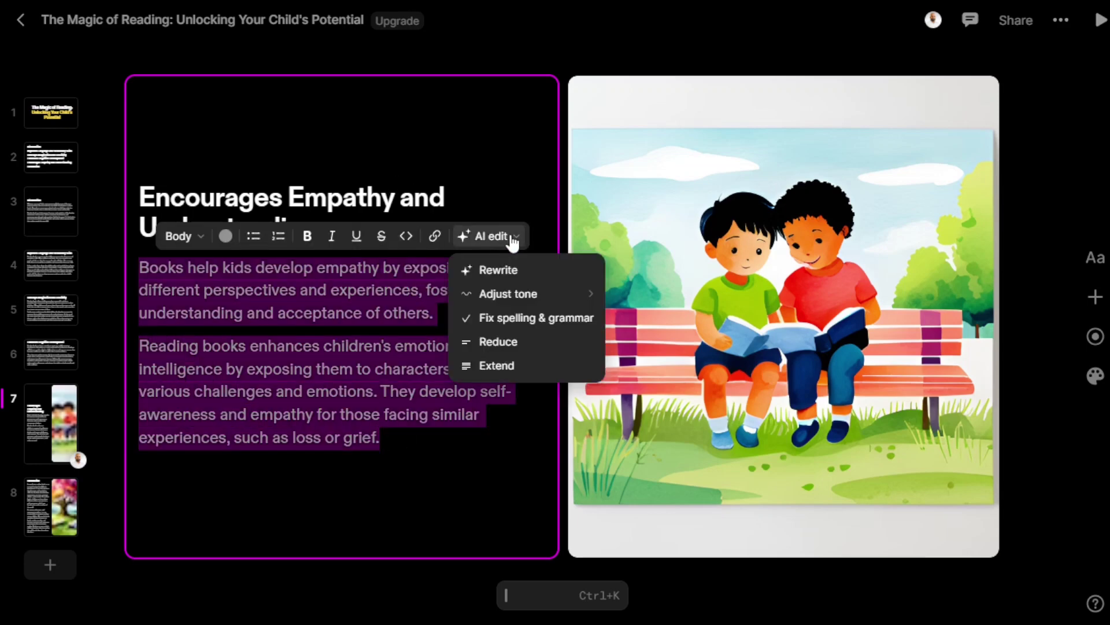
pyautogui.click(520, 342)
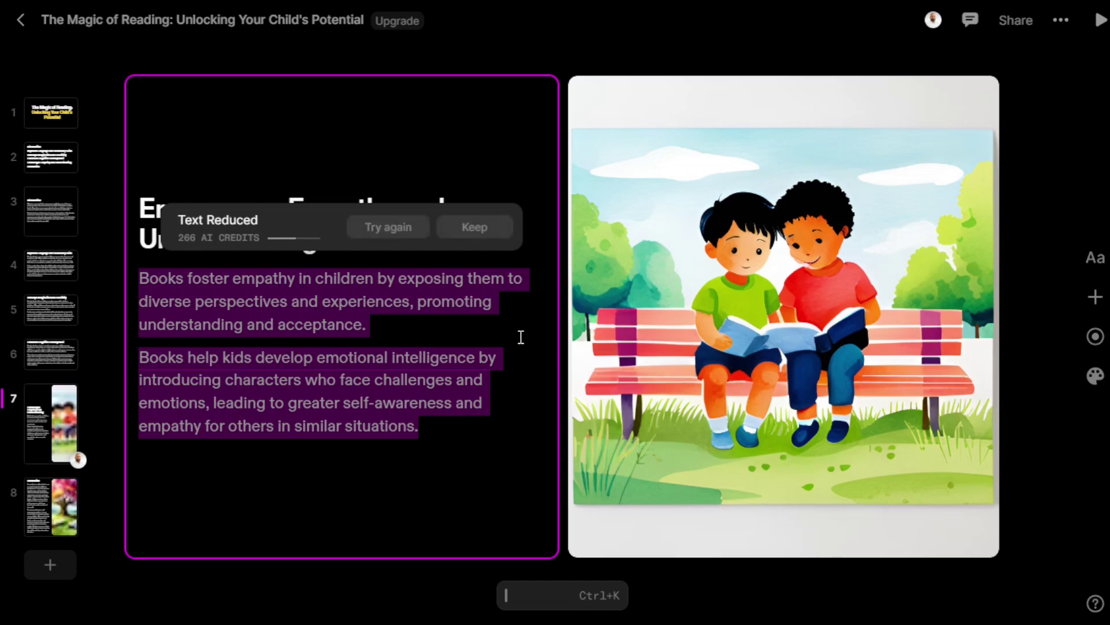
pyautogui.click(314, 334)
pyautogui.moveTo(426, 434); pyautogui.dragTo(143, 284)
pyautogui.press('Right')
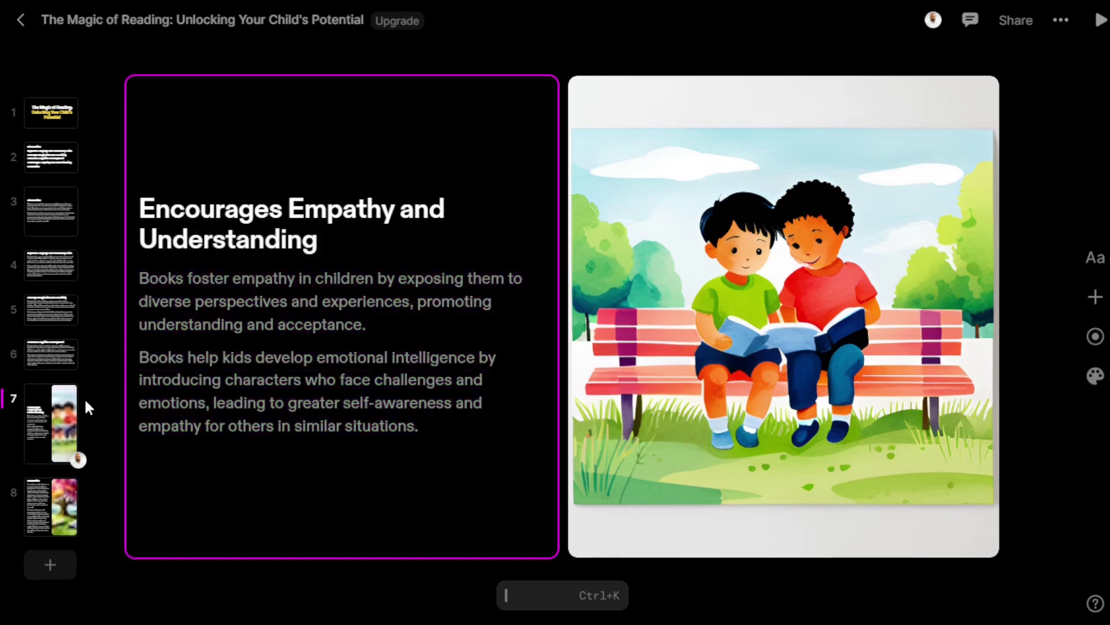
# - AI-reduce the Conclusion paragraphs to 'Reading books is crucial…', then open slide 6
pyautogui.scroll(-5, 185, 471)
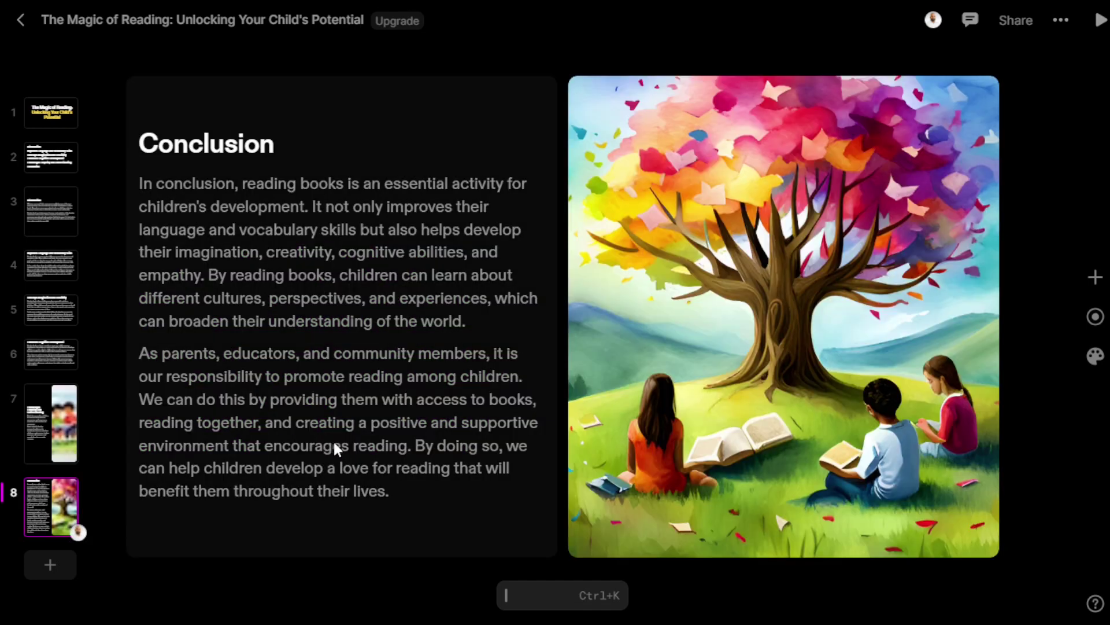
pyautogui.click(388, 491)
pyautogui.moveTo(347, 469); pyautogui.dragTo(137, 181)
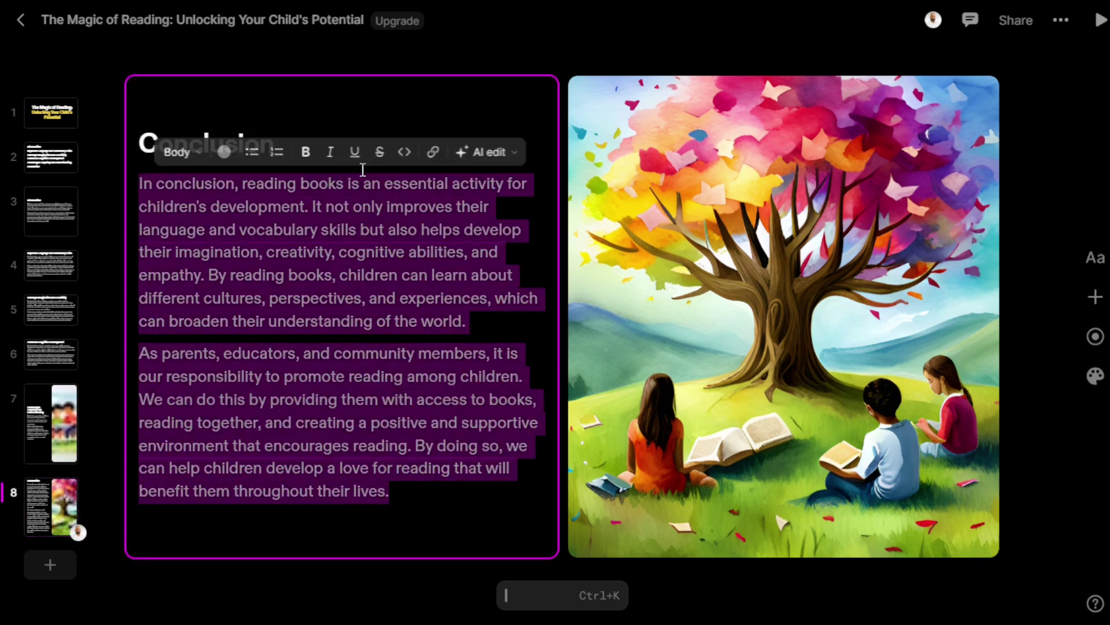
pyautogui.click(498, 154)
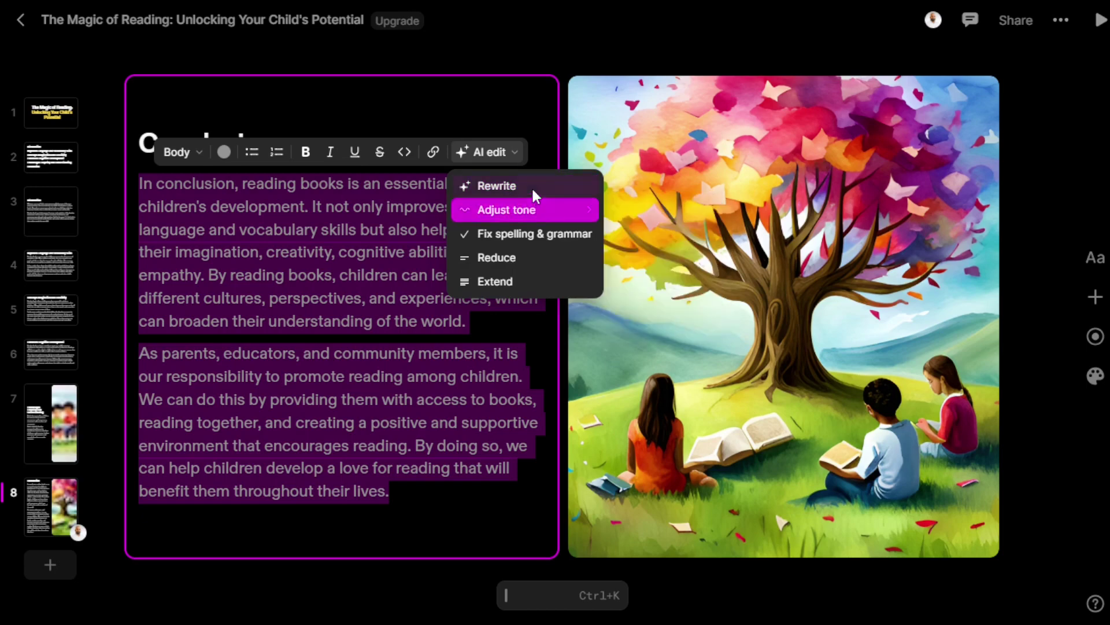
pyautogui.click(524, 258)
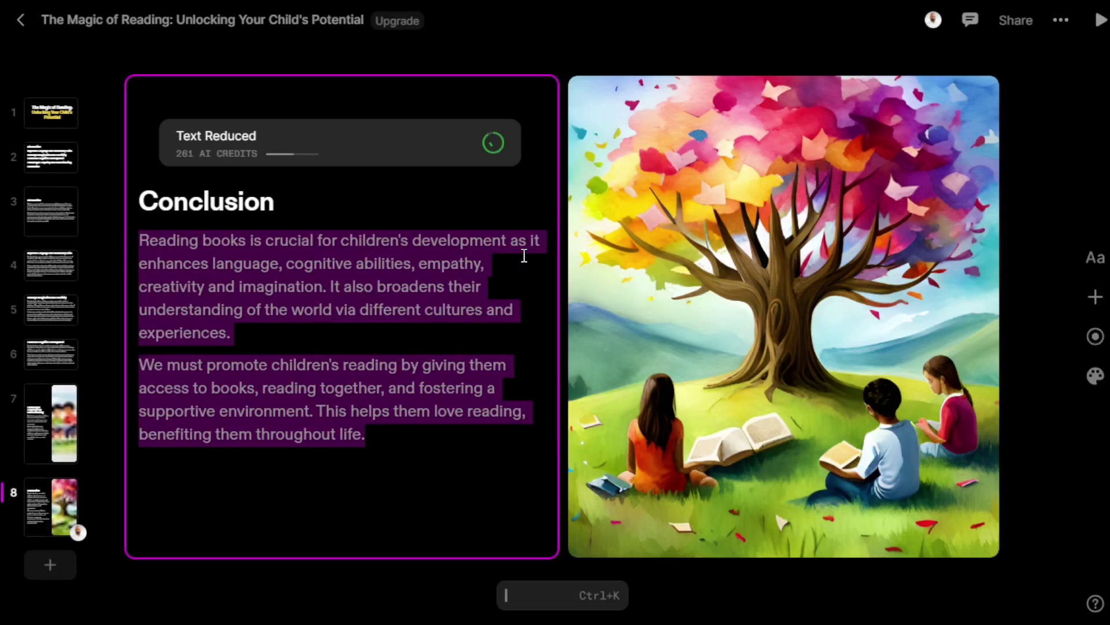
pyautogui.click(44, 364)
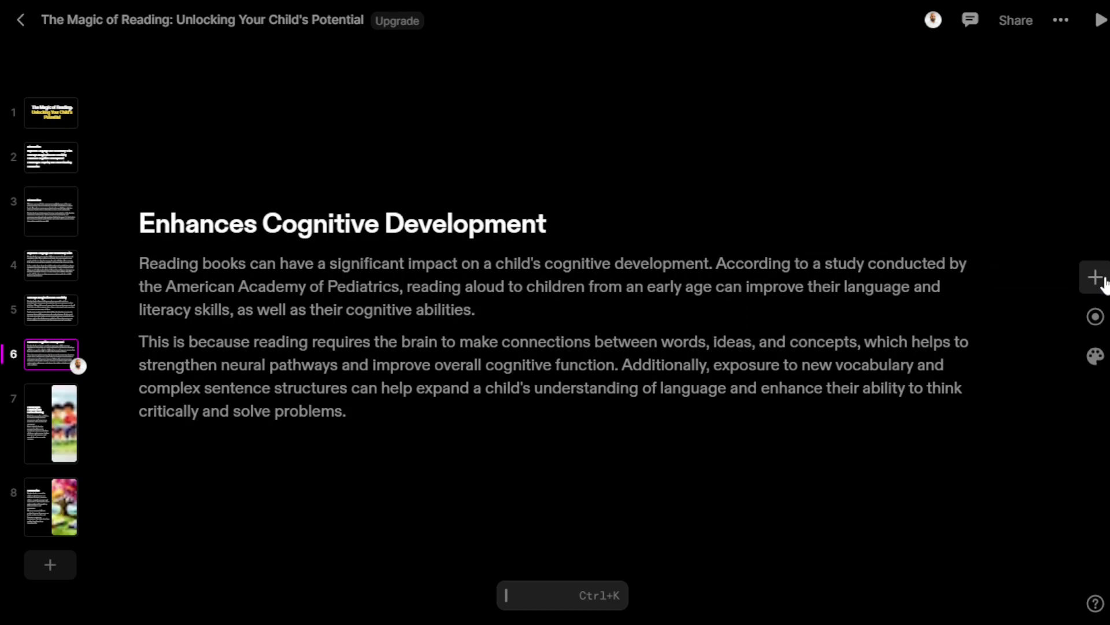
# - Place an AI-generated image of a girl reading a red book beside the cognitive development text
pyautogui.click(1104, 283)
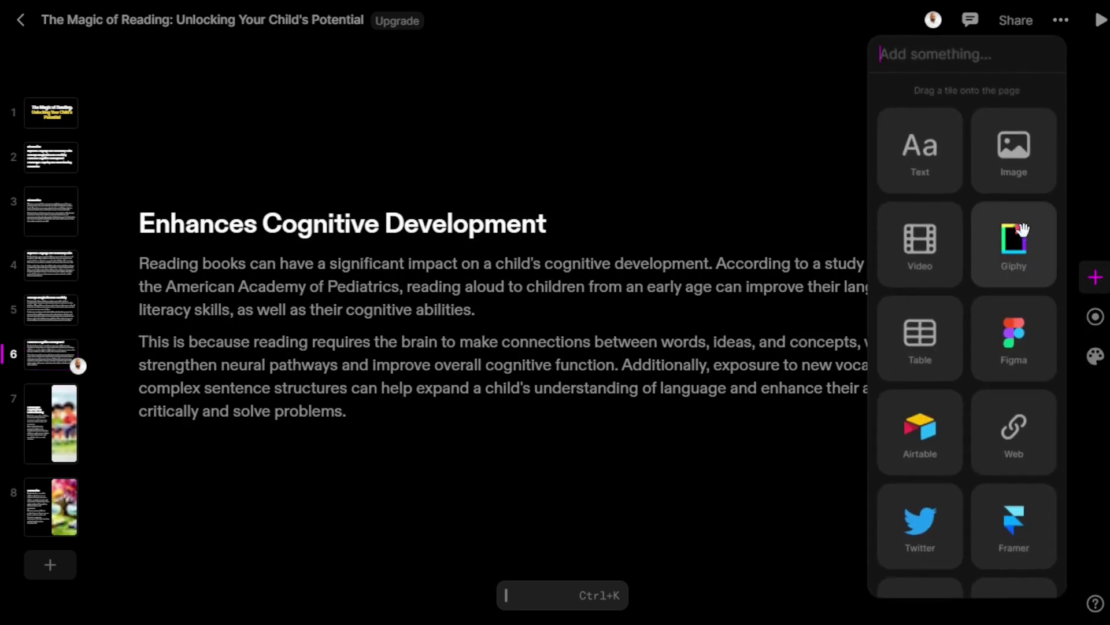
pyautogui.click(1021, 166)
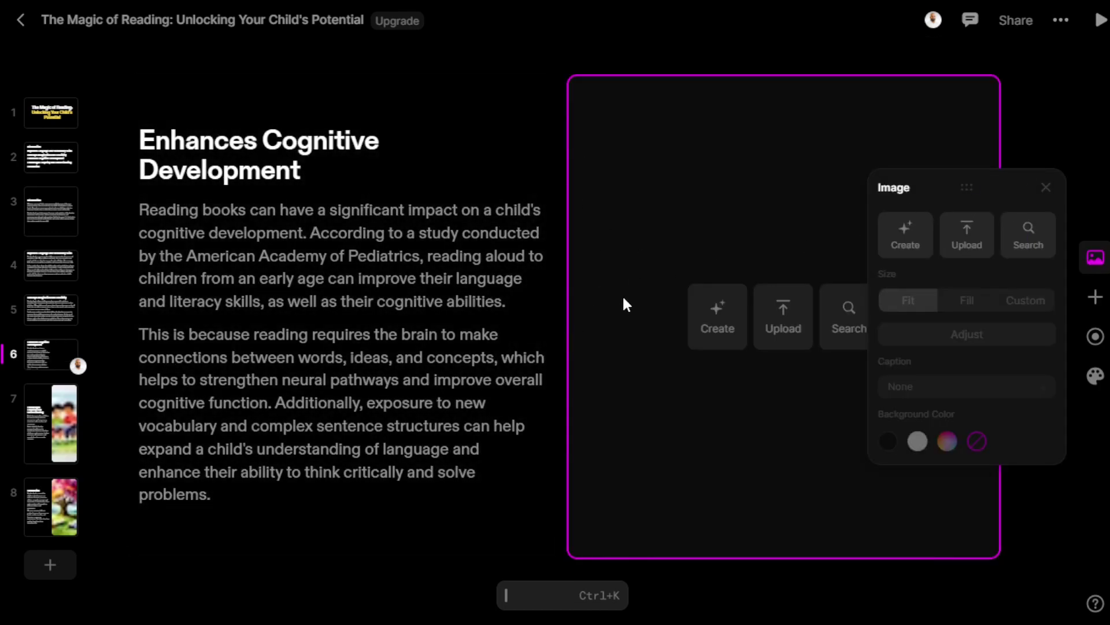
pyautogui.moveTo(565, 322)
pyautogui.mouseDown()
pyautogui.moveTo(489, 322)
pyautogui.moveTo(562, 322)
pyautogui.mouseUp()
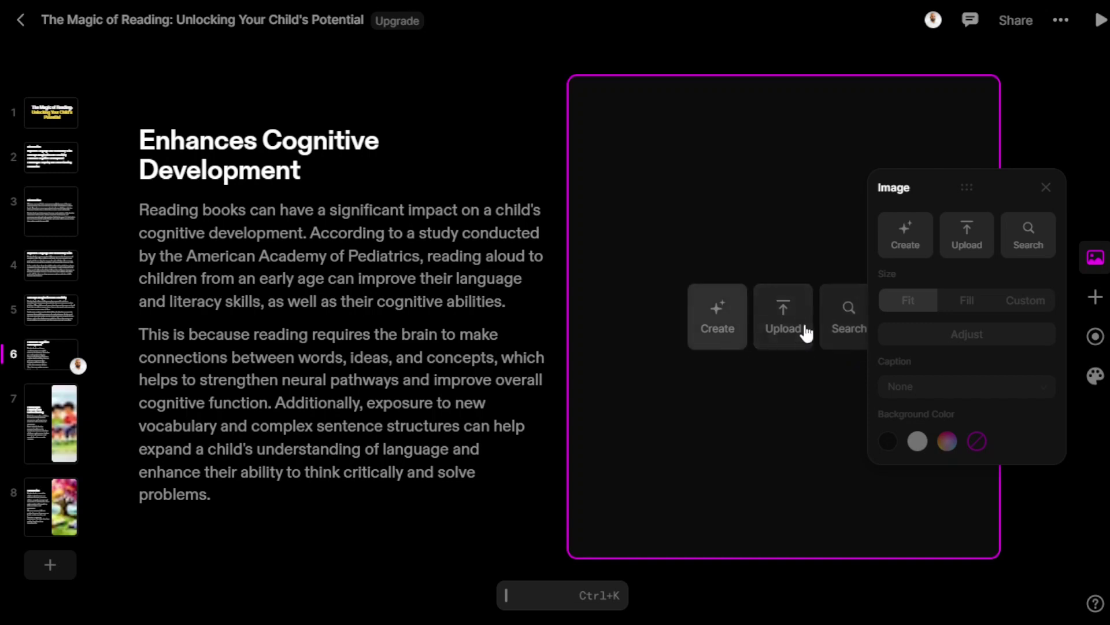
pyautogui.click(715, 331)
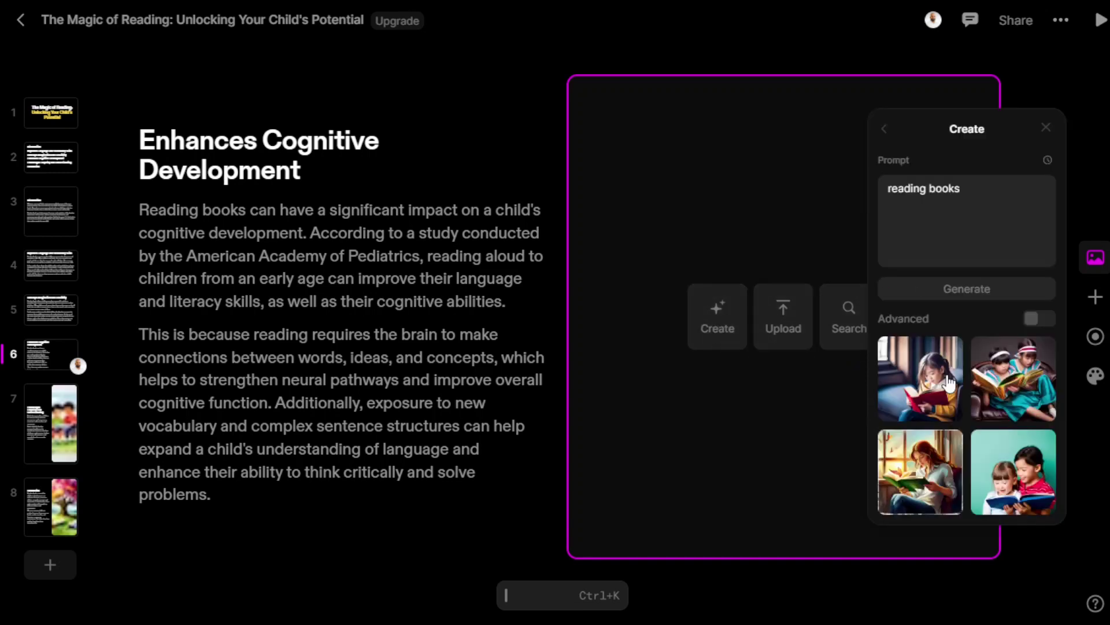
pyautogui.click(948, 383)
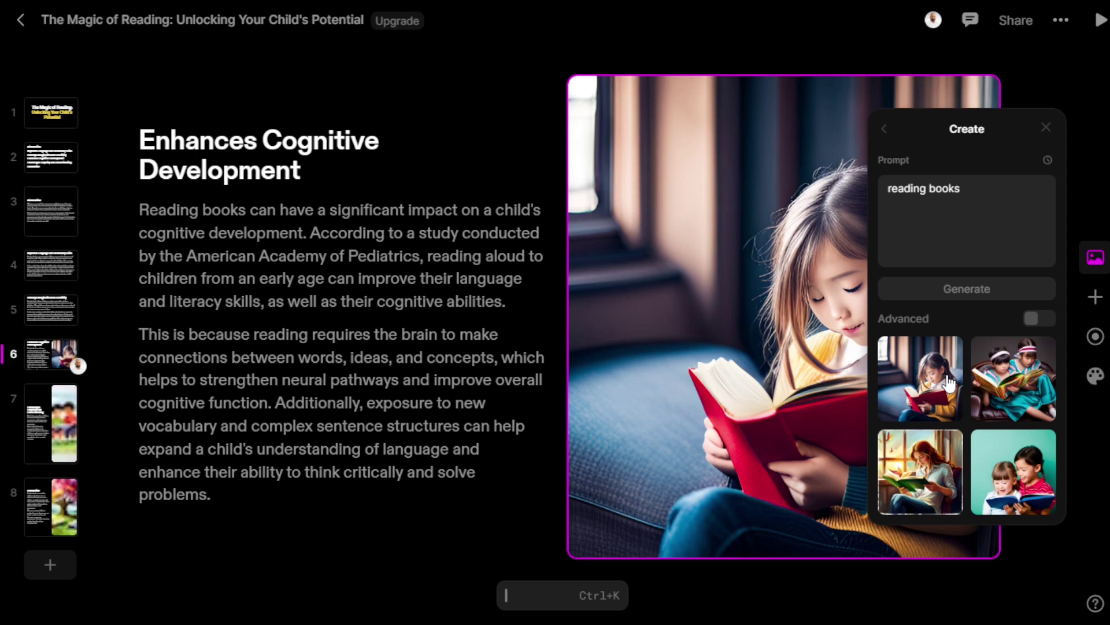
pyautogui.click(1046, 128)
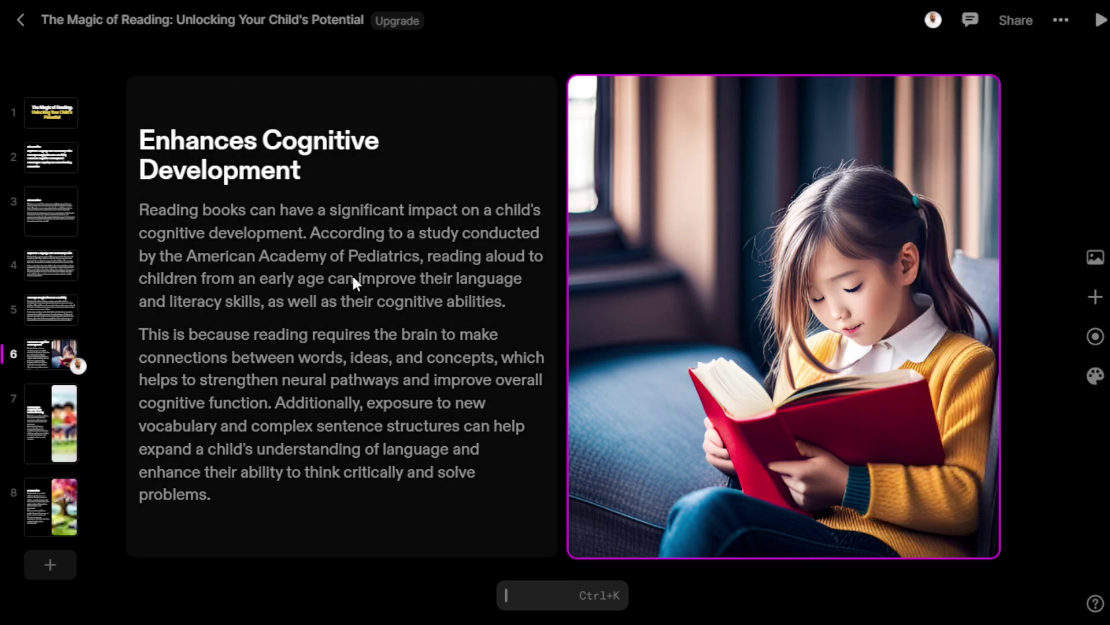
# - AI-reduce slide 6's two paragraphs, now beginning 'Books can significantly impact a child's cognitive development.'
pyautogui.click(416, 471)
pyautogui.moveTo(221, 491); pyautogui.dragTo(129, 213)
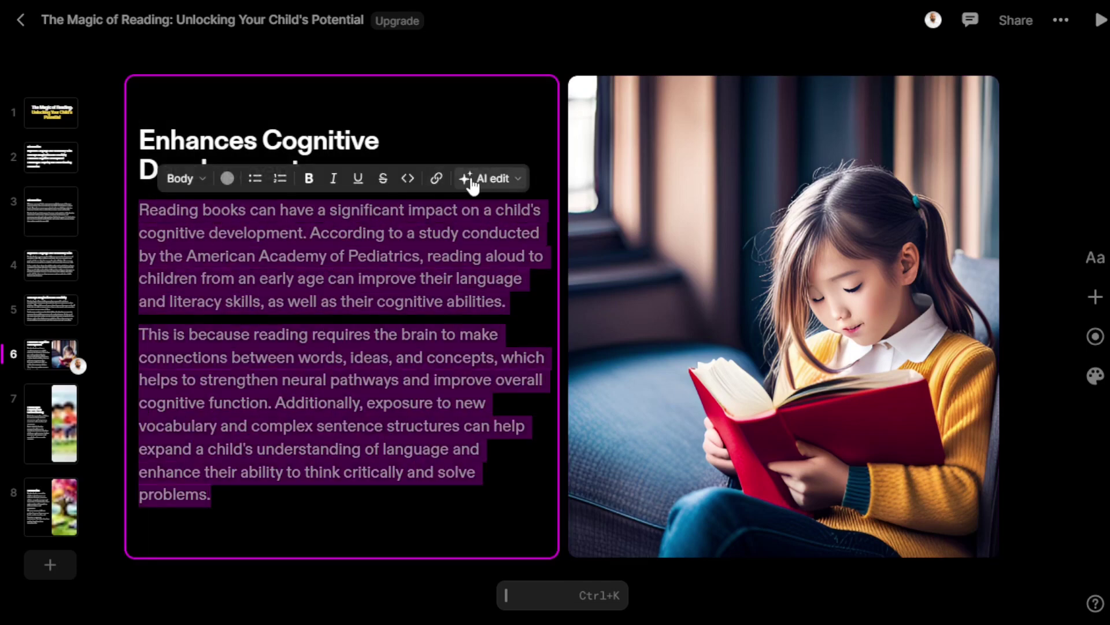
pyautogui.click(502, 179)
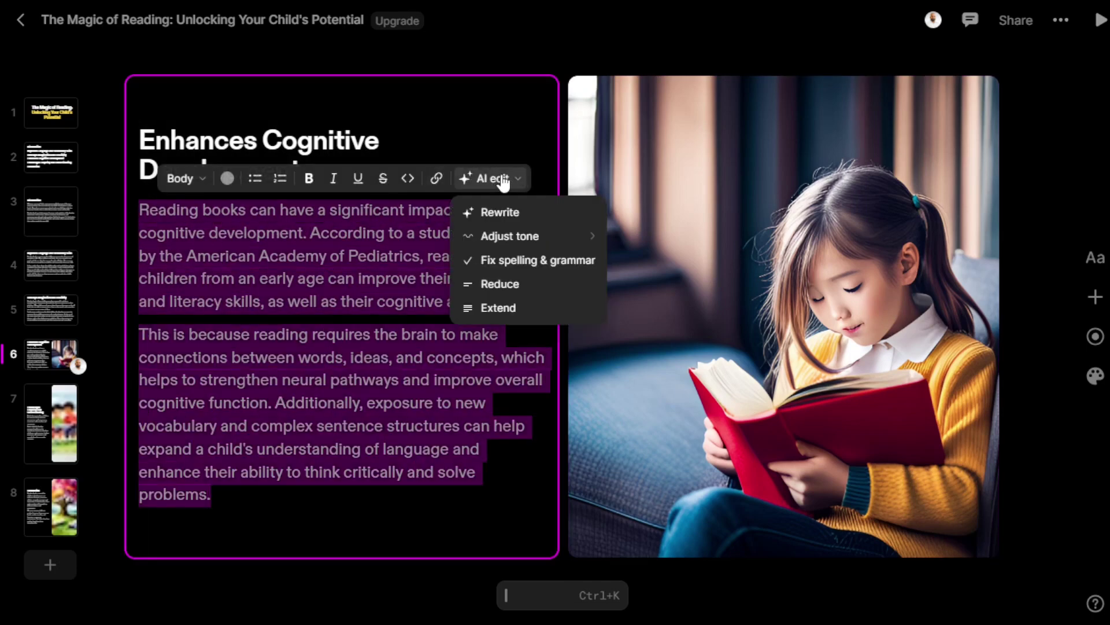
pyautogui.click(519, 282)
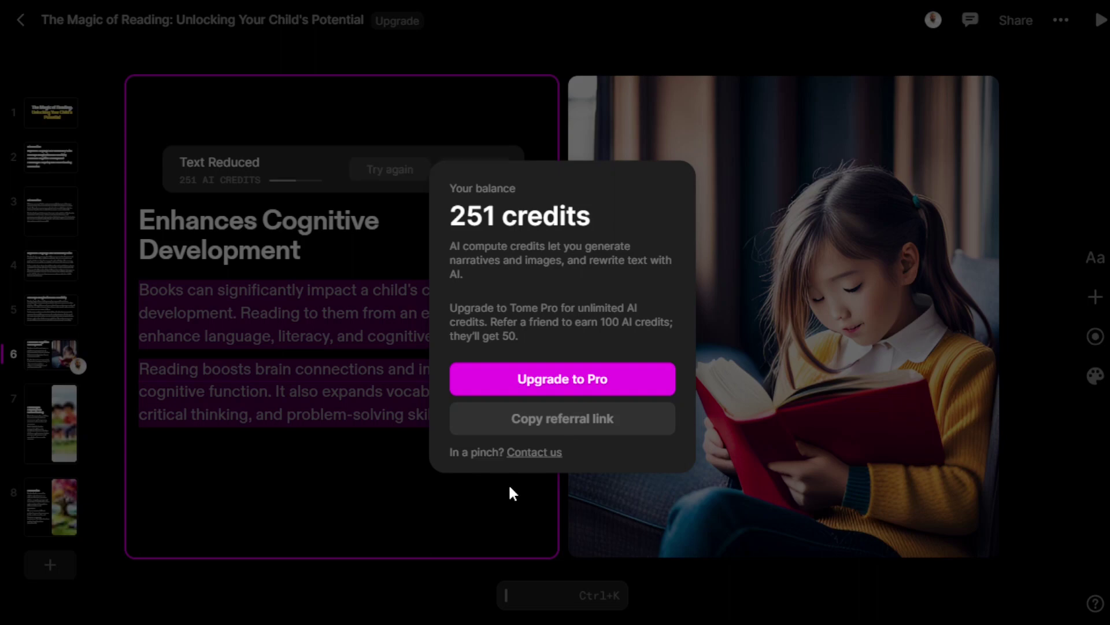
pyautogui.click(509, 487)
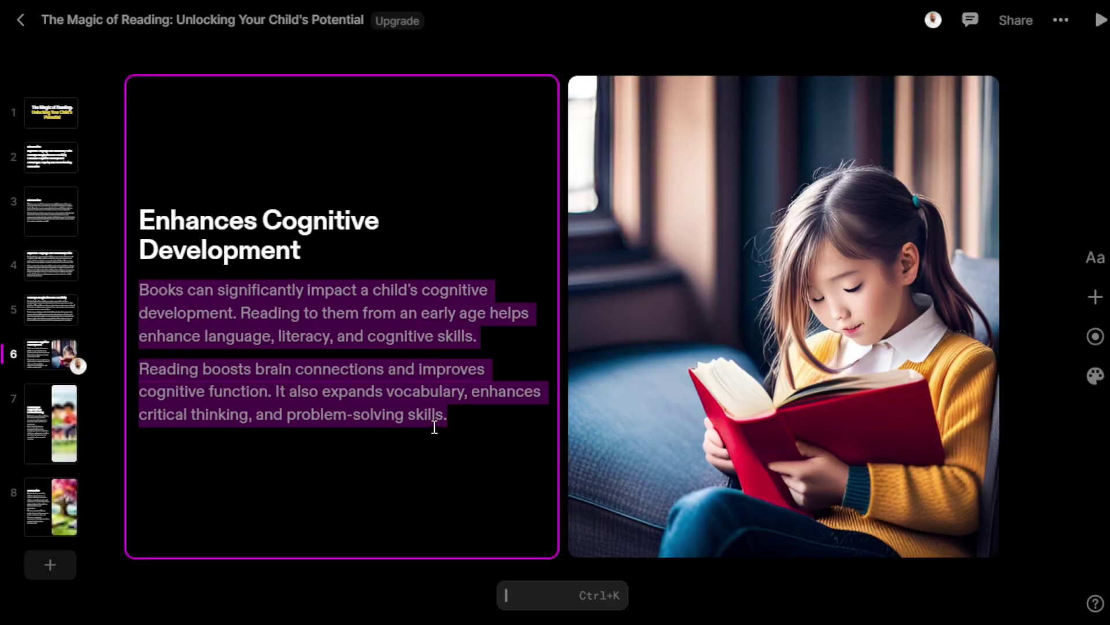
pyautogui.moveTo(471, 416); pyautogui.dragTo(137, 280)
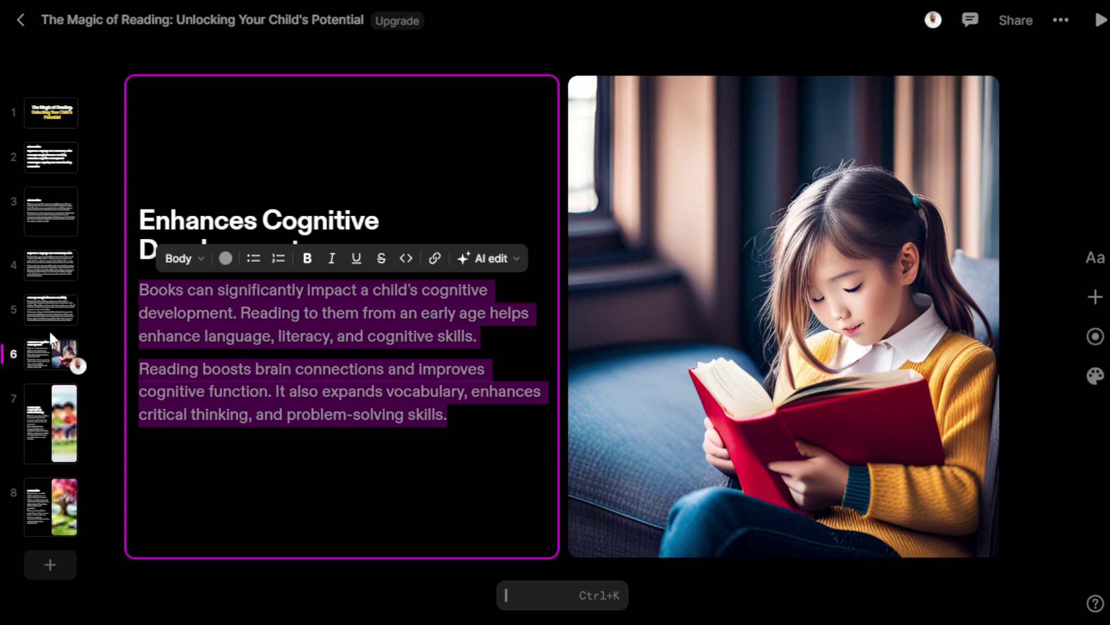
# - Step back through the slide thumbnails to the Introduction slide
pyautogui.click(34, 299)
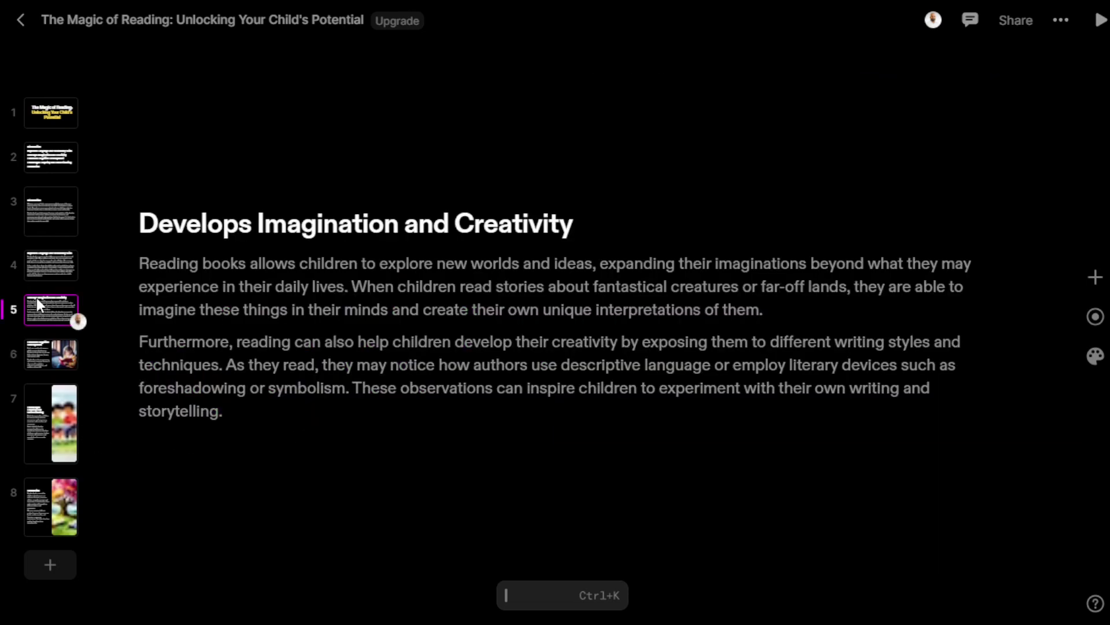
pyautogui.click(62, 257)
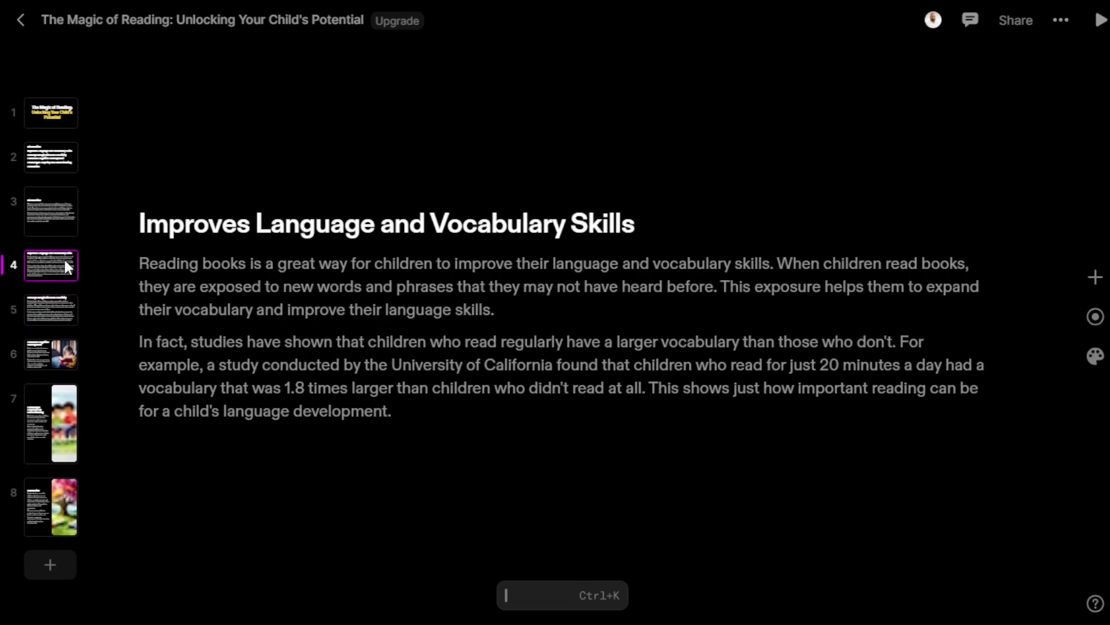
pyautogui.click(62, 217)
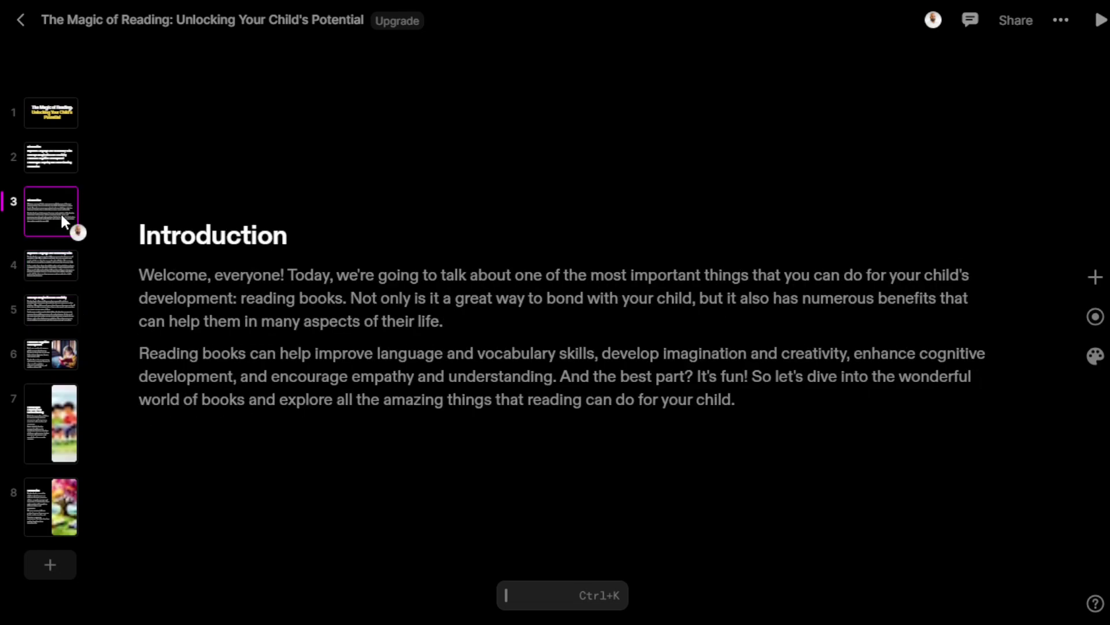
# - Generate an image from the prompt 'reading books' and place it beside the Introduction text
pyautogui.click(1099, 277)
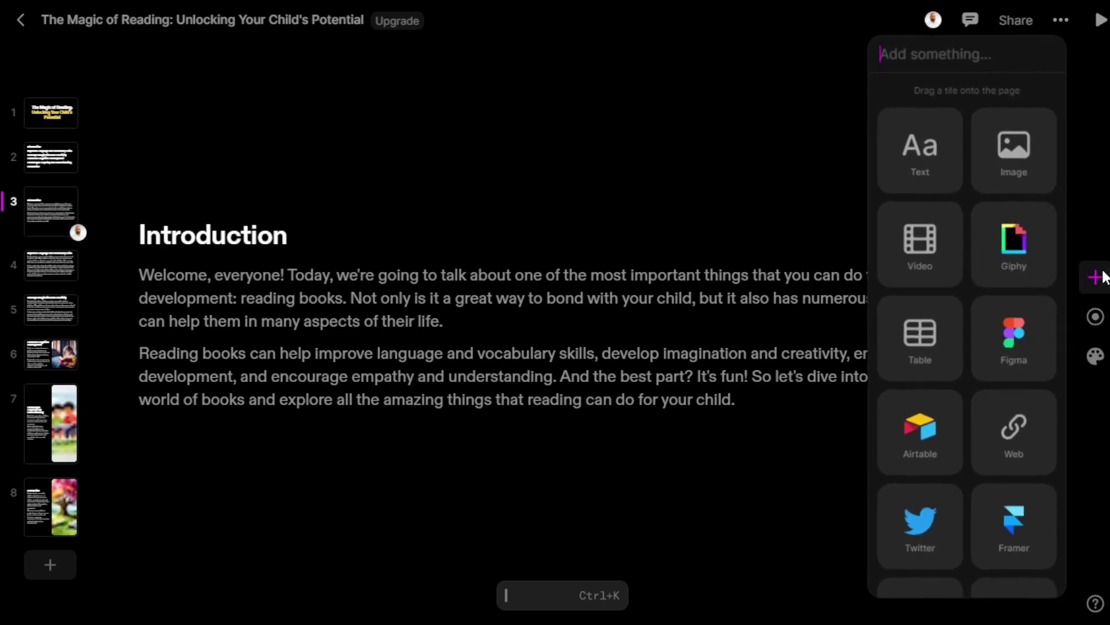
pyautogui.click(1015, 180)
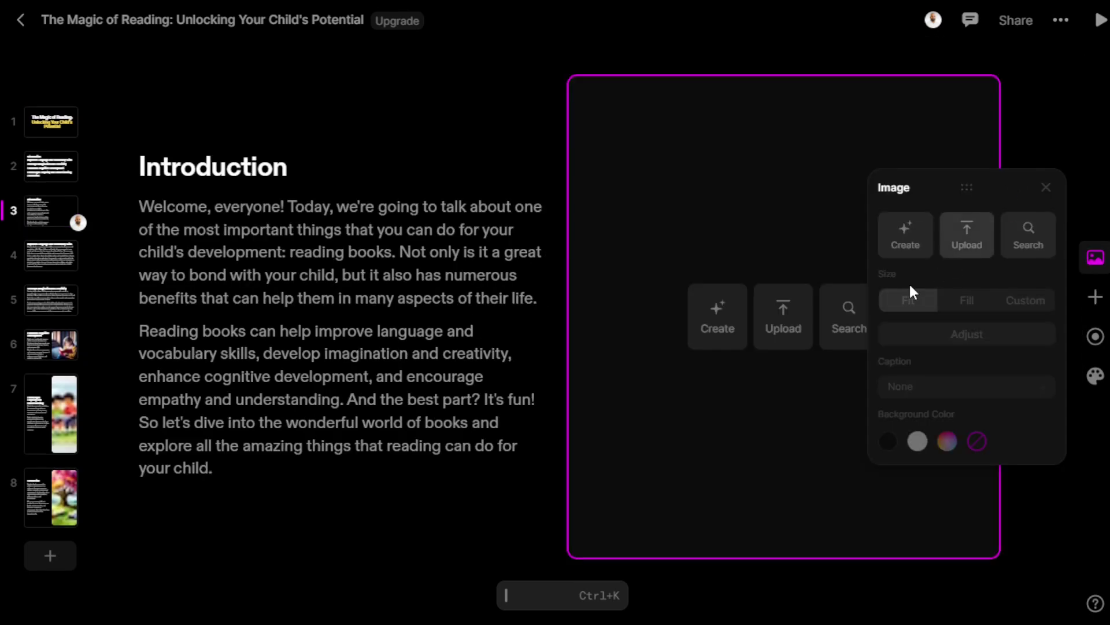
pyautogui.click(718, 324)
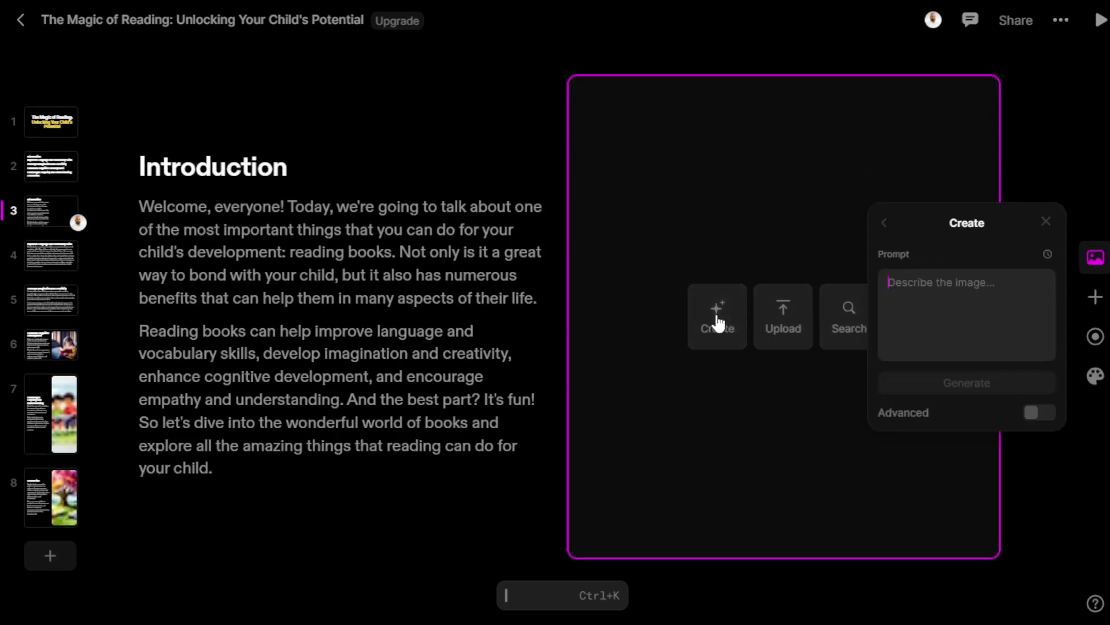
pyautogui.click(948, 289)
pyautogui.write('reading')
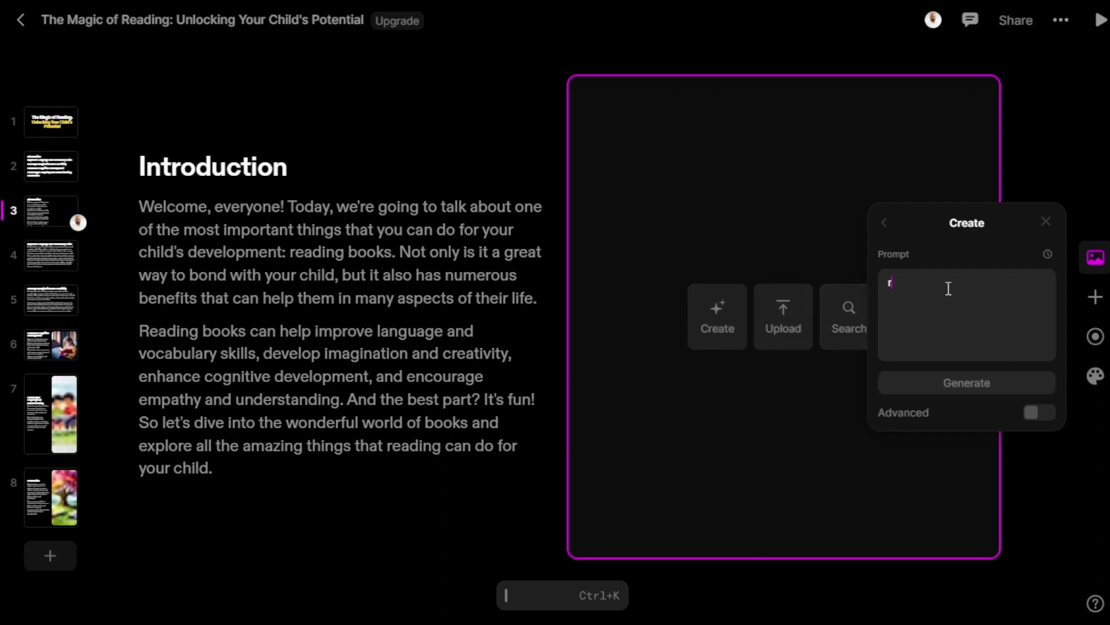
pyautogui.write(' books')
pyautogui.click(955, 381)
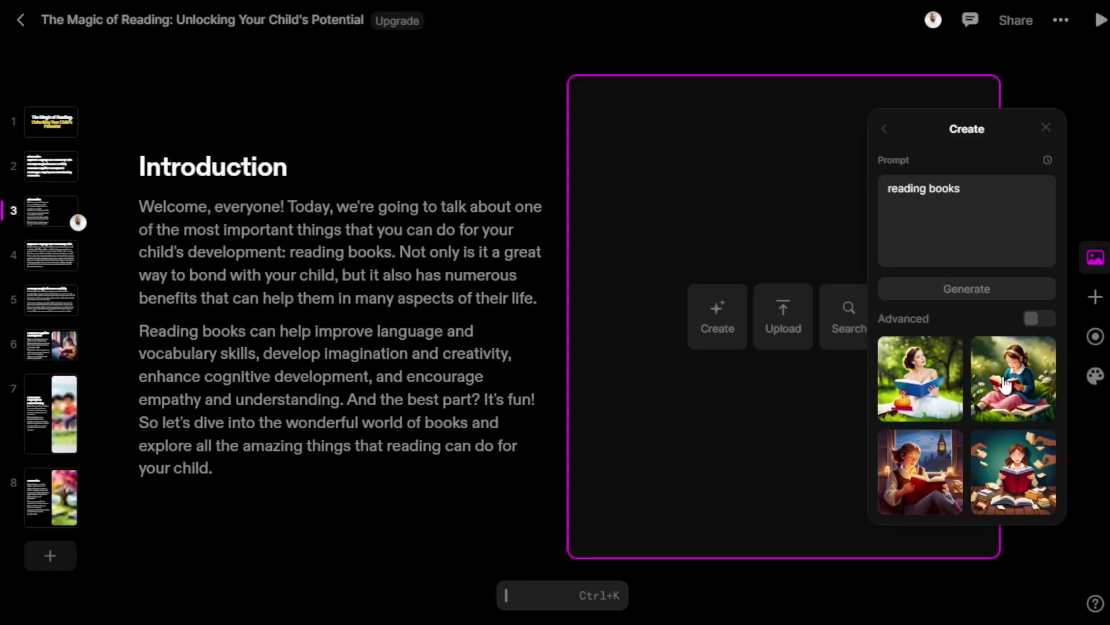
pyautogui.click(1006, 386)
# - Fix the stray periods in the Introduction text, ending the sentence after 'your child'
pyautogui.click(226, 467)
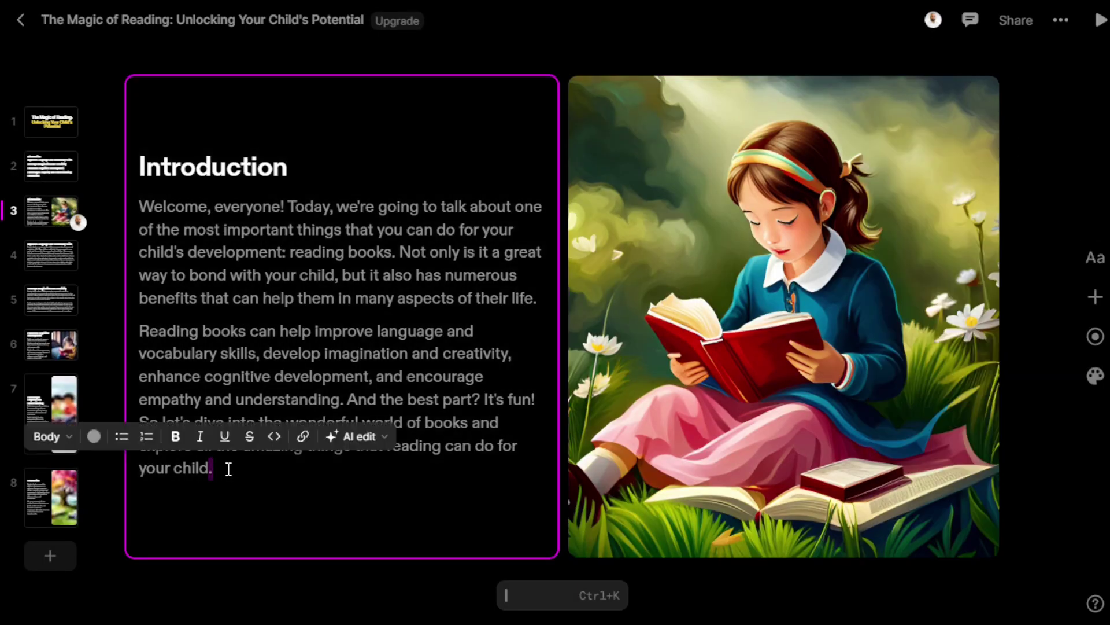
pyautogui.press('BackSpace')
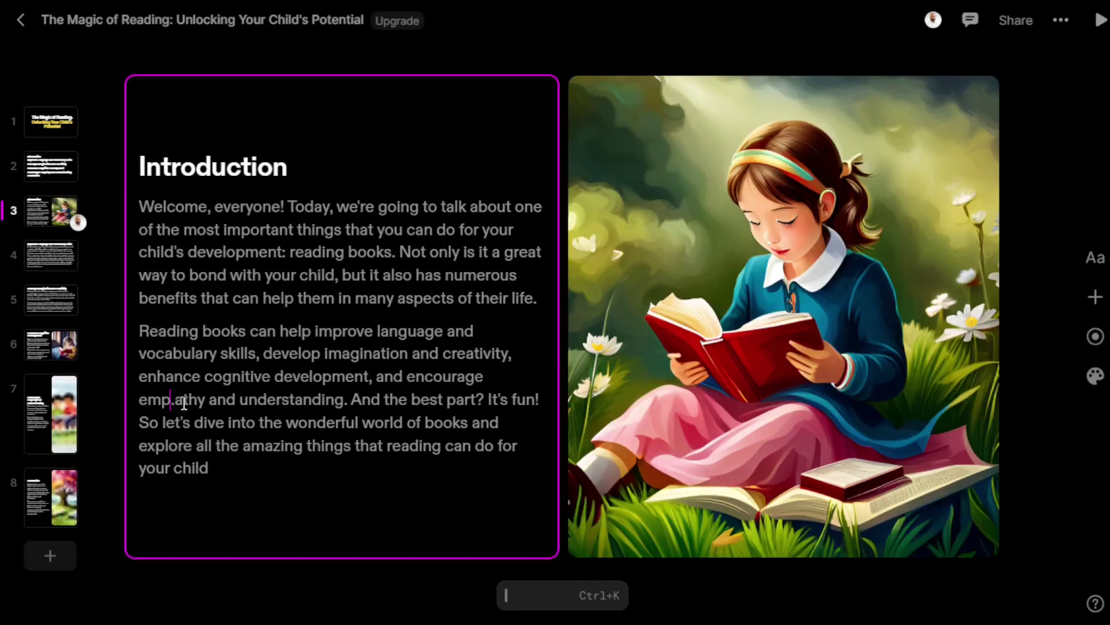
pyautogui.press('Delete')
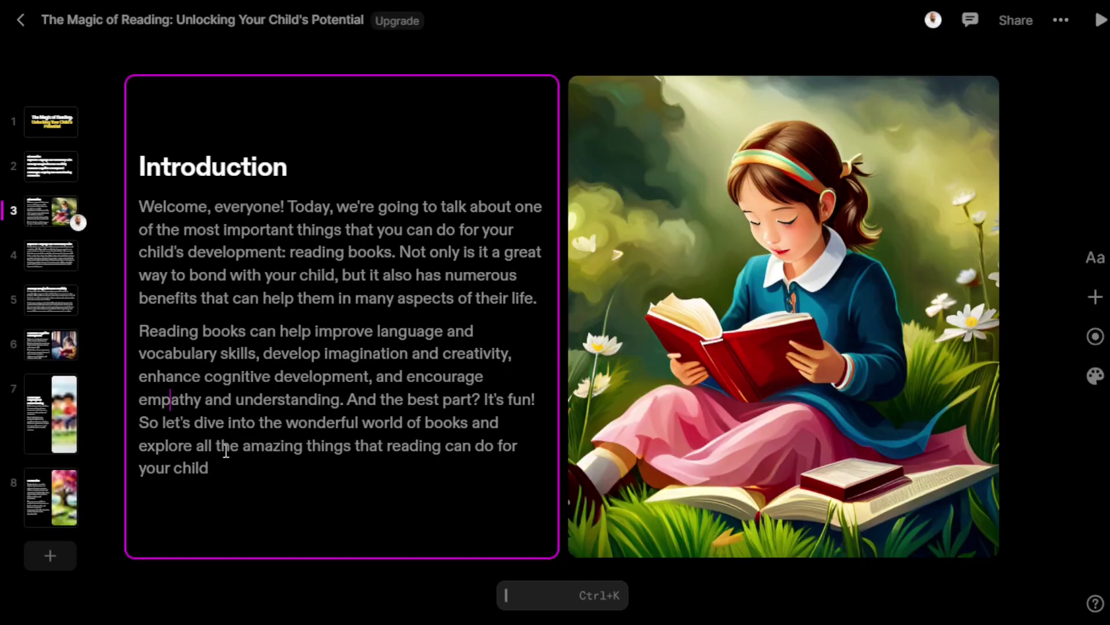
pyautogui.click(248, 468)
pyautogui.write('.')
# - AI-reduce the whole Introduction text to two paragraphs starting 'Today, let's discuss…'
pyautogui.moveTo(230, 467); pyautogui.dragTo(123, 211)
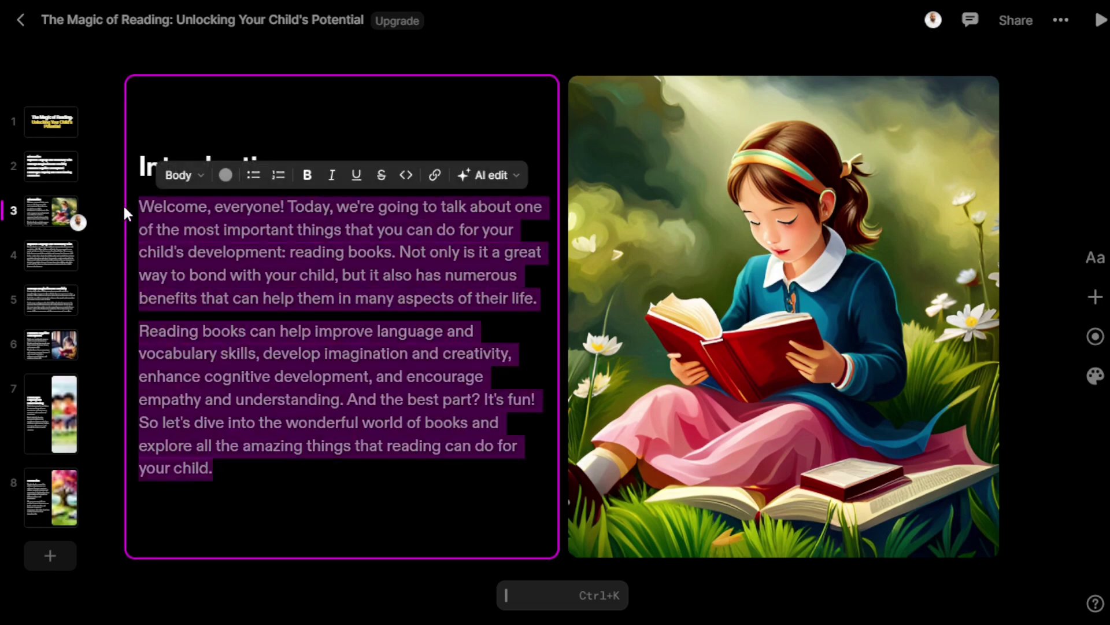
pyautogui.click(517, 175)
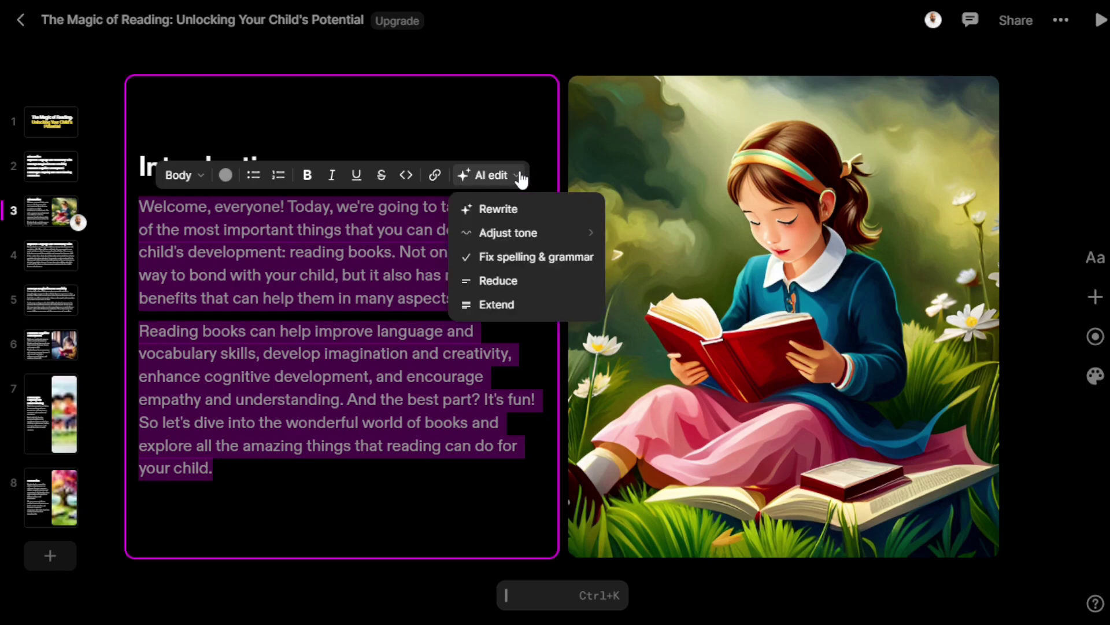
pyautogui.click(522, 282)
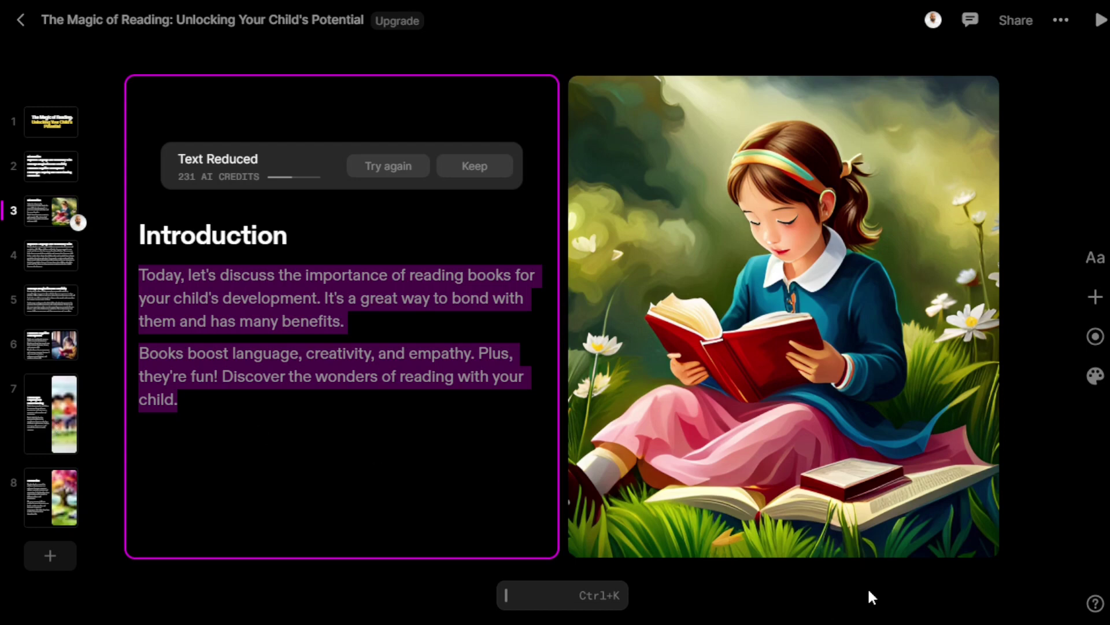
# - Add a Title-layout slide, then delete the blank slide 4, keeping eight slides
pyautogui.click(193, 578)
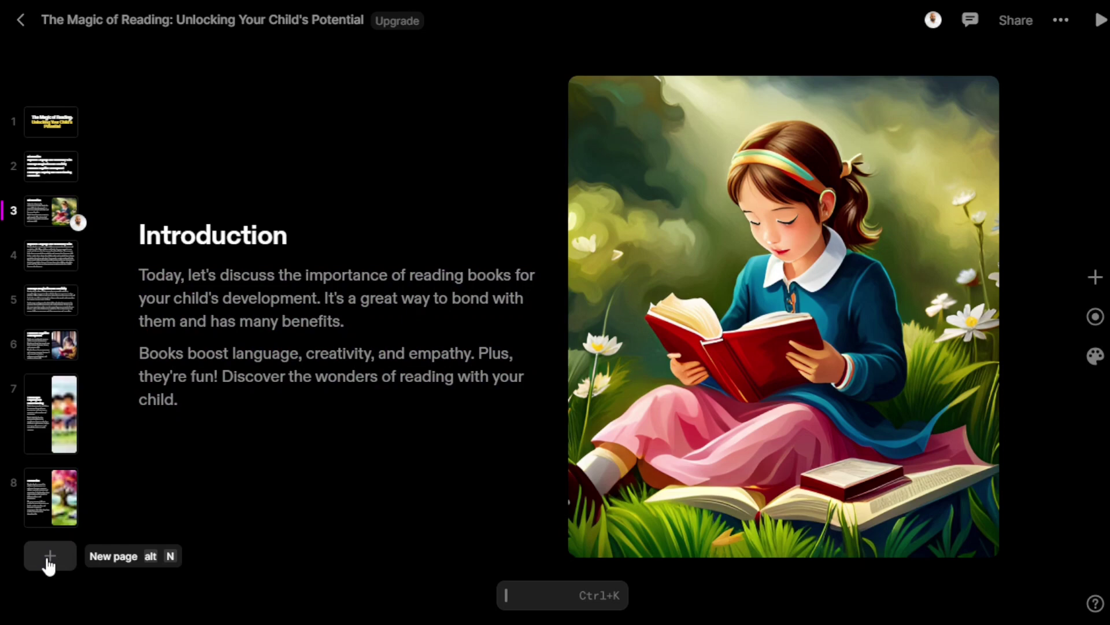
pyautogui.click(49, 561)
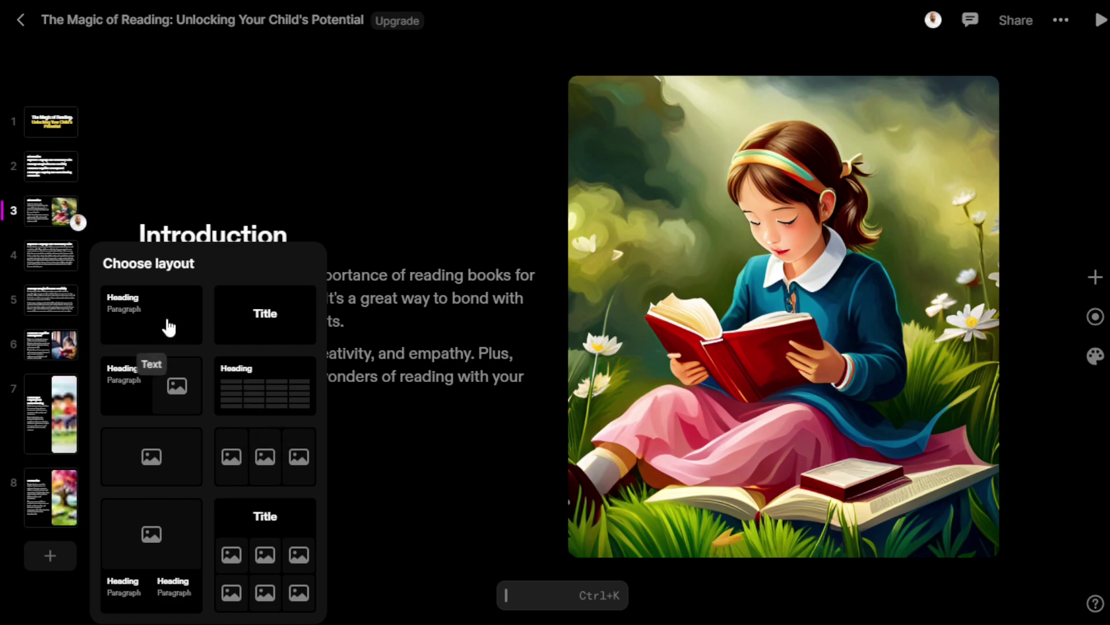
pyautogui.click(252, 325)
pyautogui.click(568, 312)
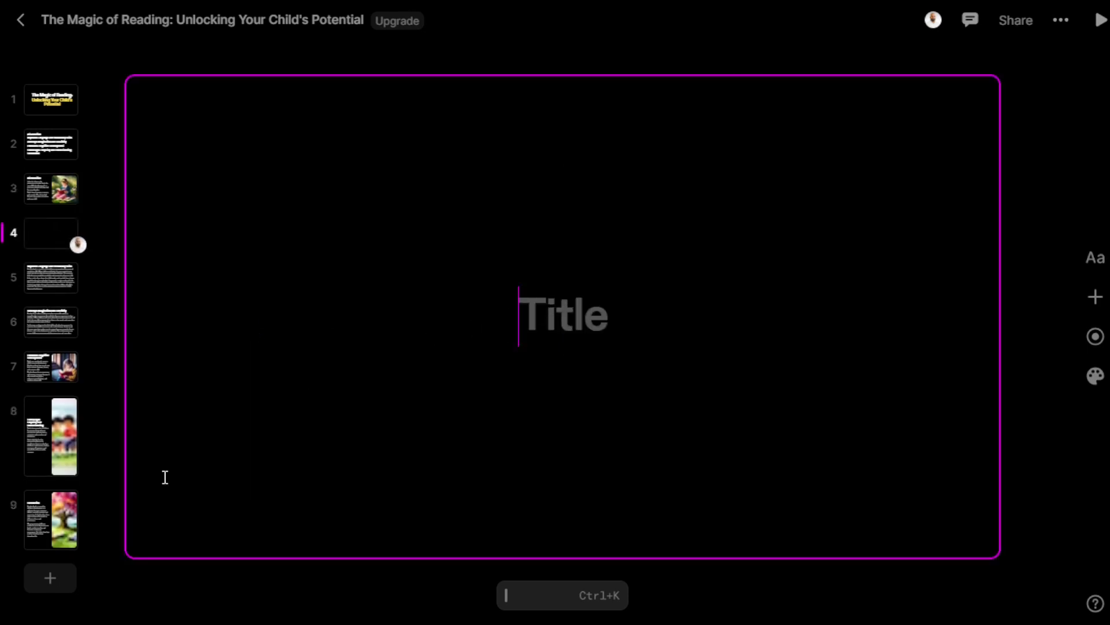
pyautogui.click(50, 233)
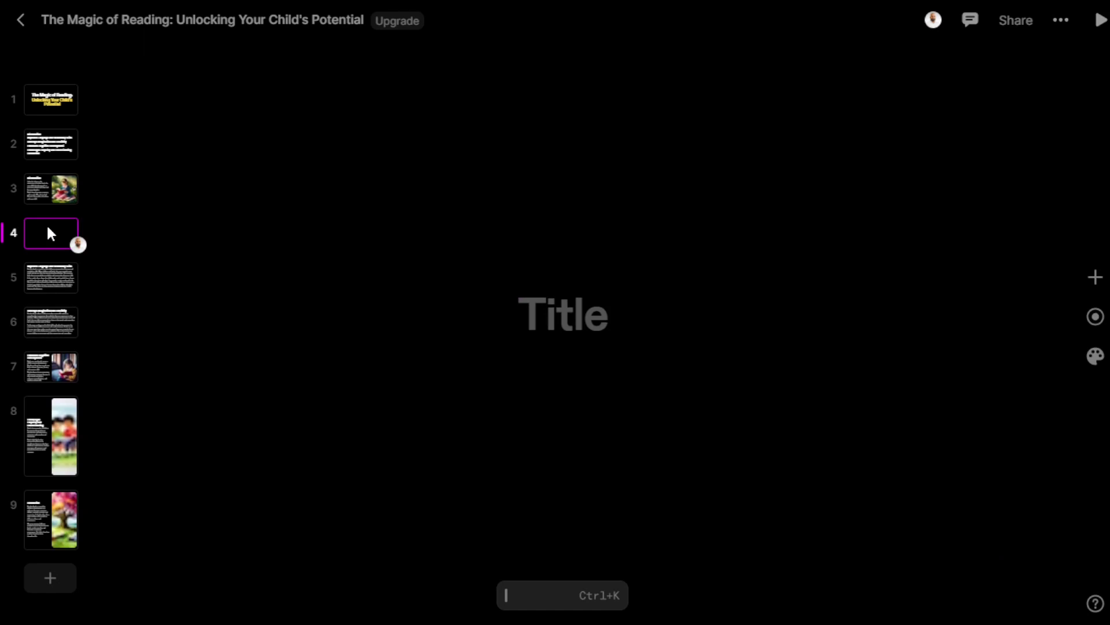
pyautogui.press('Delete')
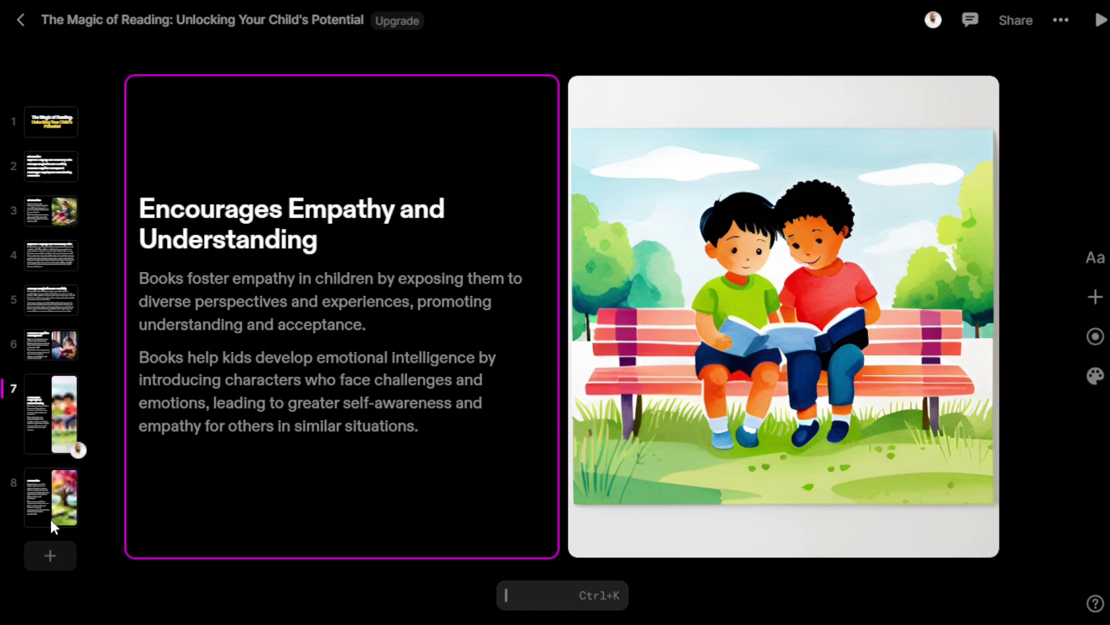
# - Switch the deck's theme from Dark to the light Creme theme
pyautogui.click(50, 522)
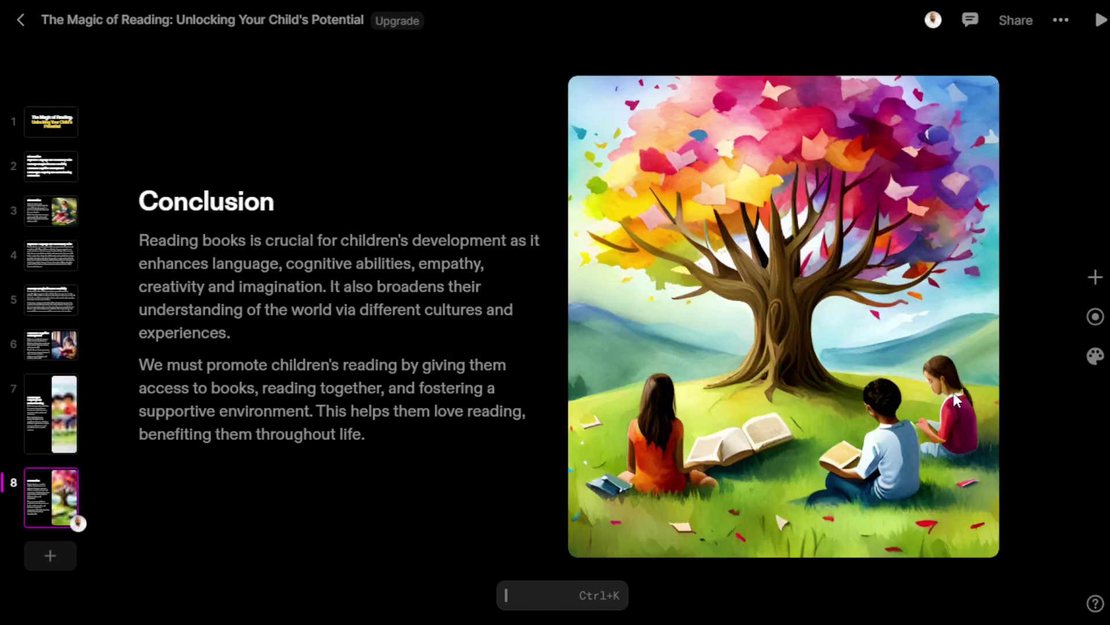
pyautogui.click(1096, 358)
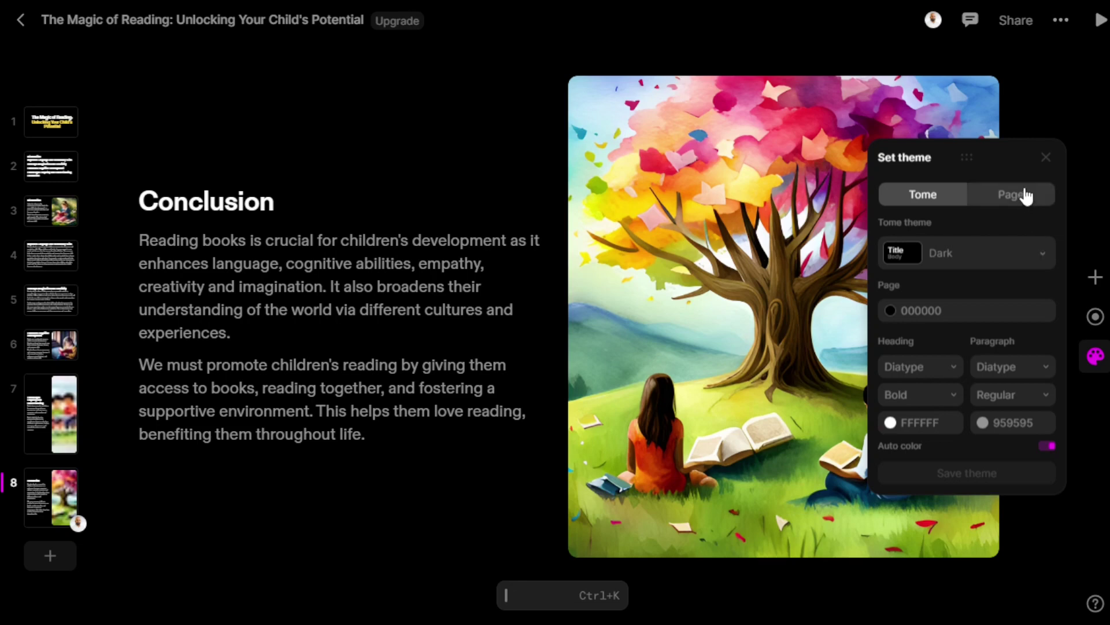
pyautogui.click(1042, 253)
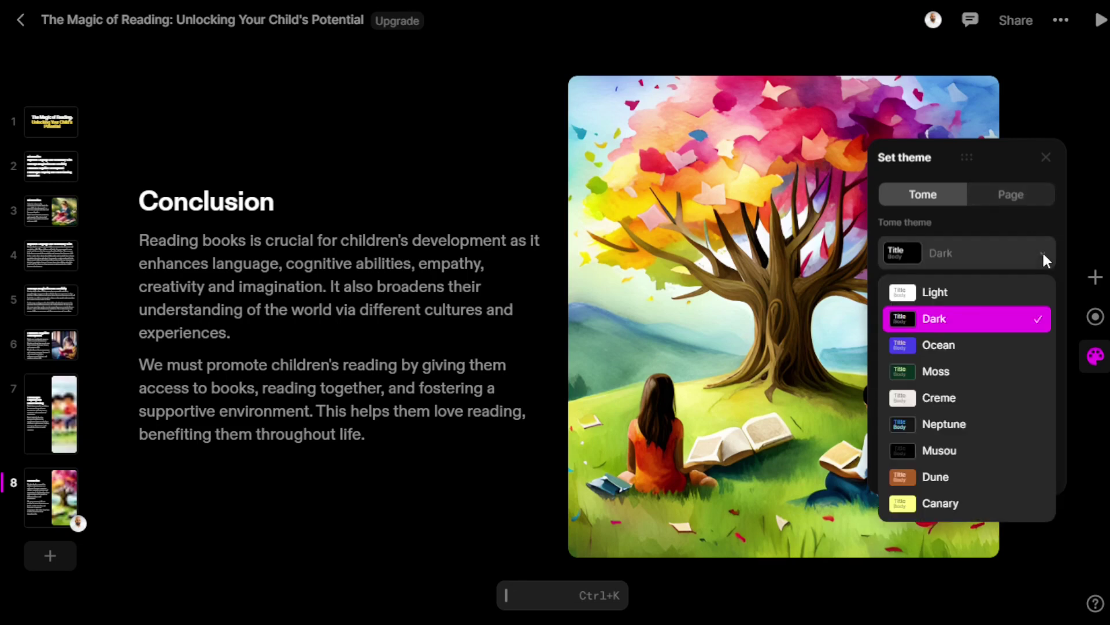
pyautogui.click(959, 397)
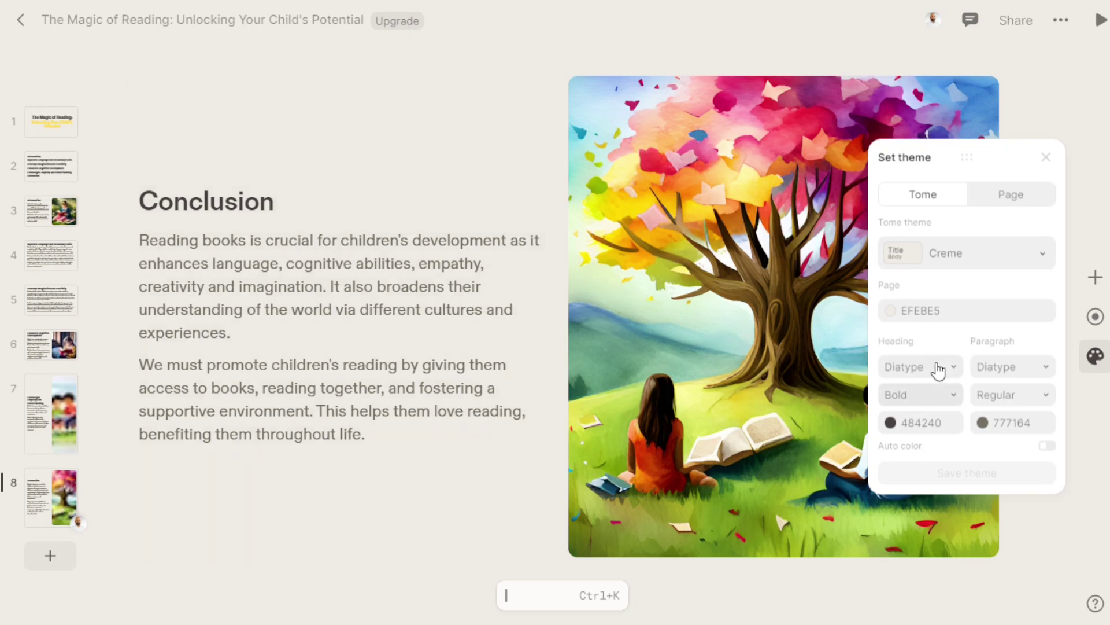
# - Keep Diatype Bold for headings and set the paragraph font to Arizona Serif
pyautogui.click(930, 399)
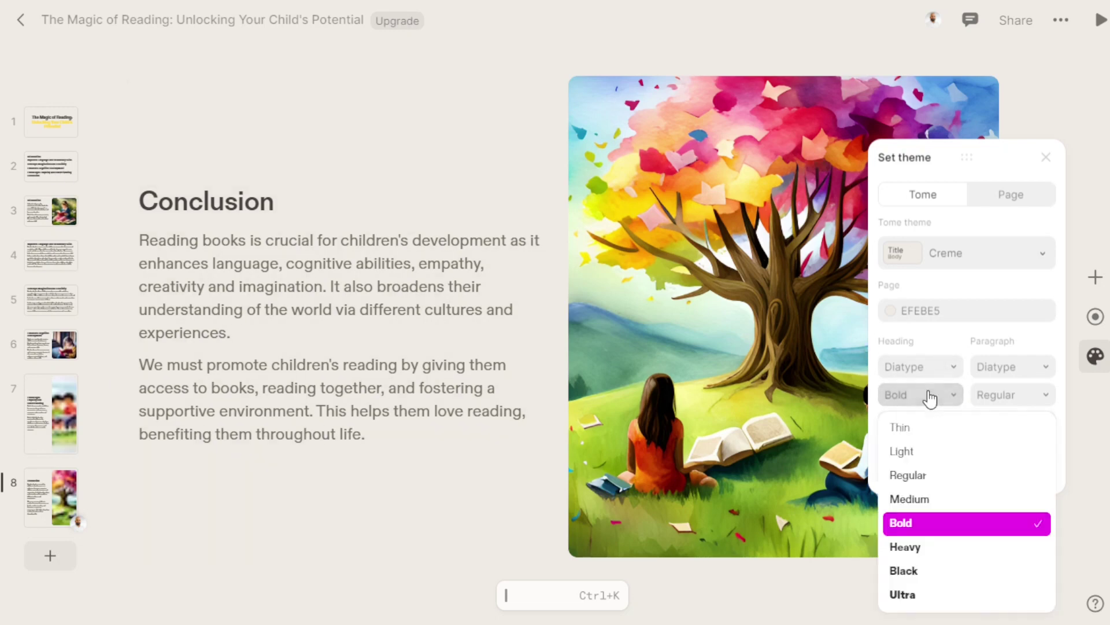
pyautogui.click(930, 399)
pyautogui.click(1008, 366)
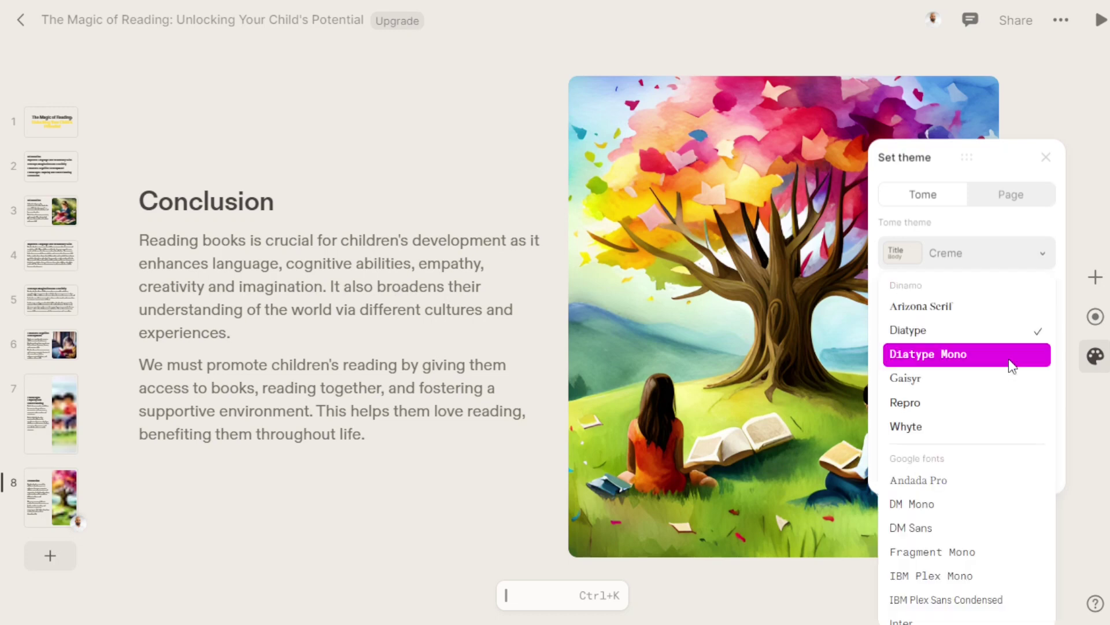
pyautogui.click(944, 307)
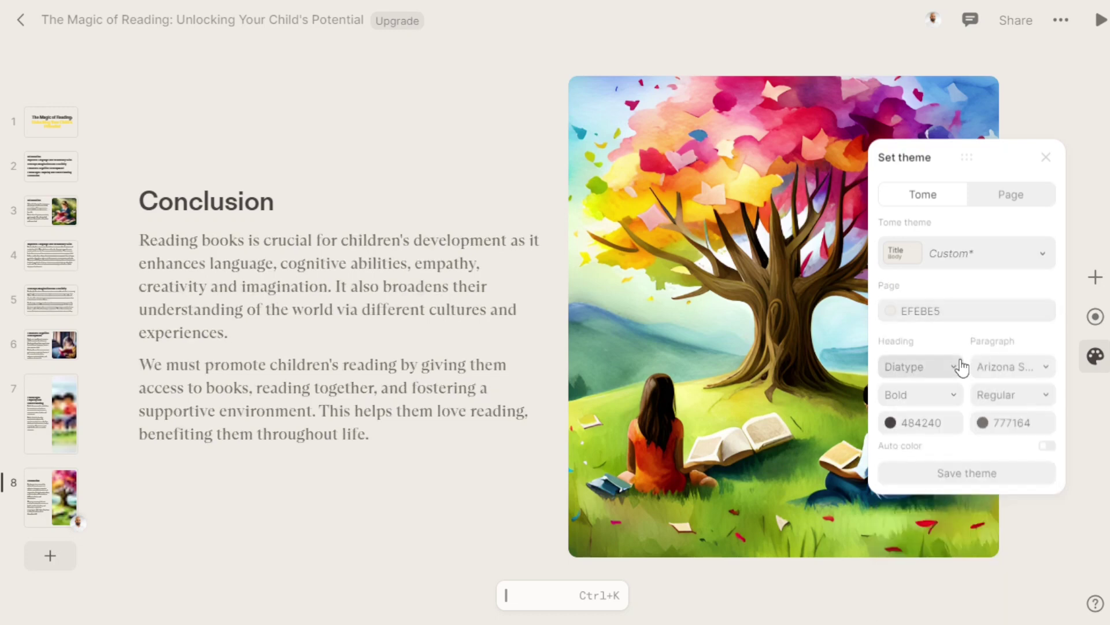
pyautogui.click(1079, 113)
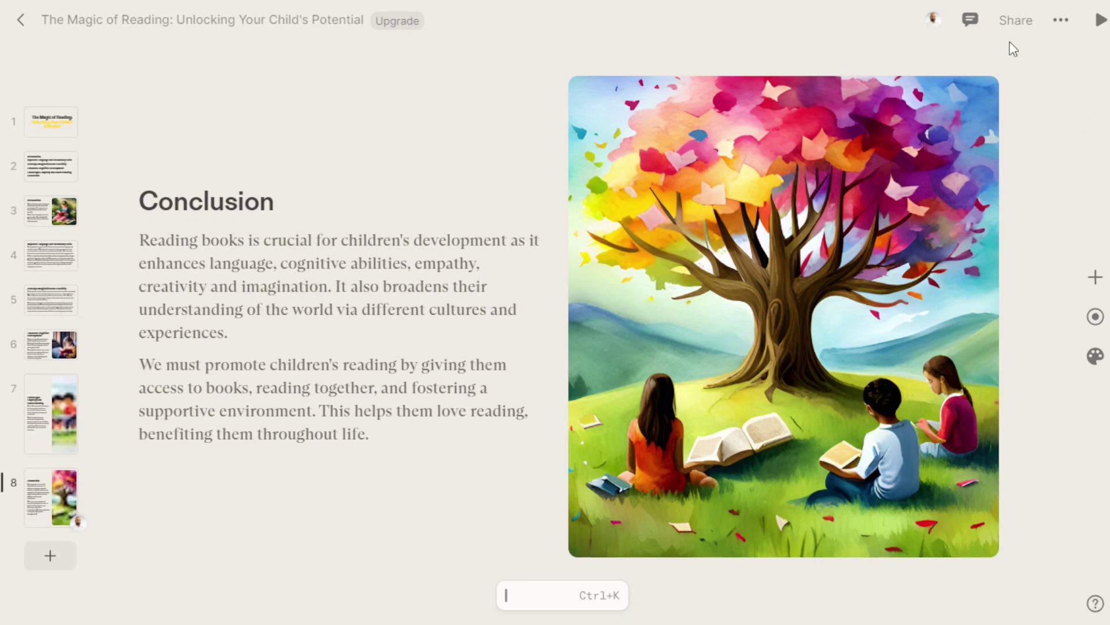
pyautogui.click(1007, 22)
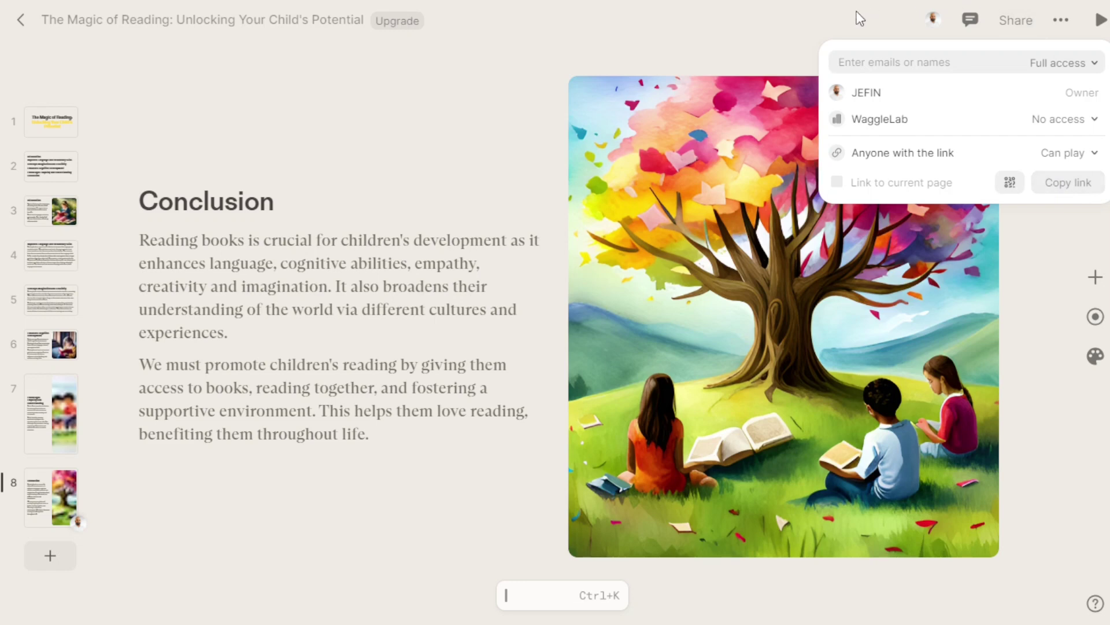
pyautogui.click(1083, 29)
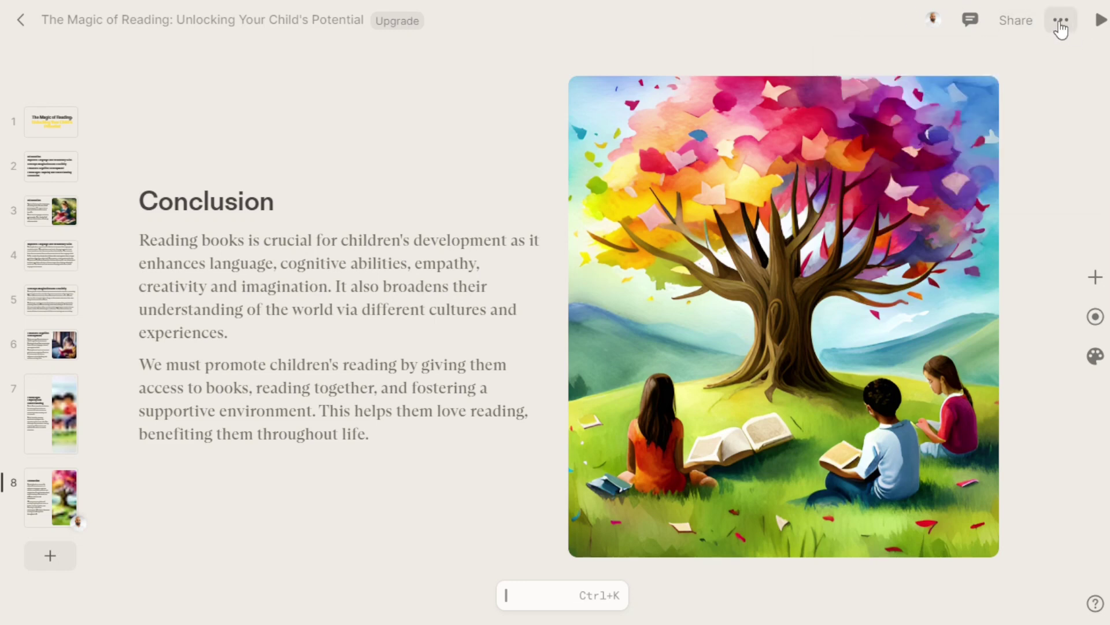
pyautogui.click(1062, 25)
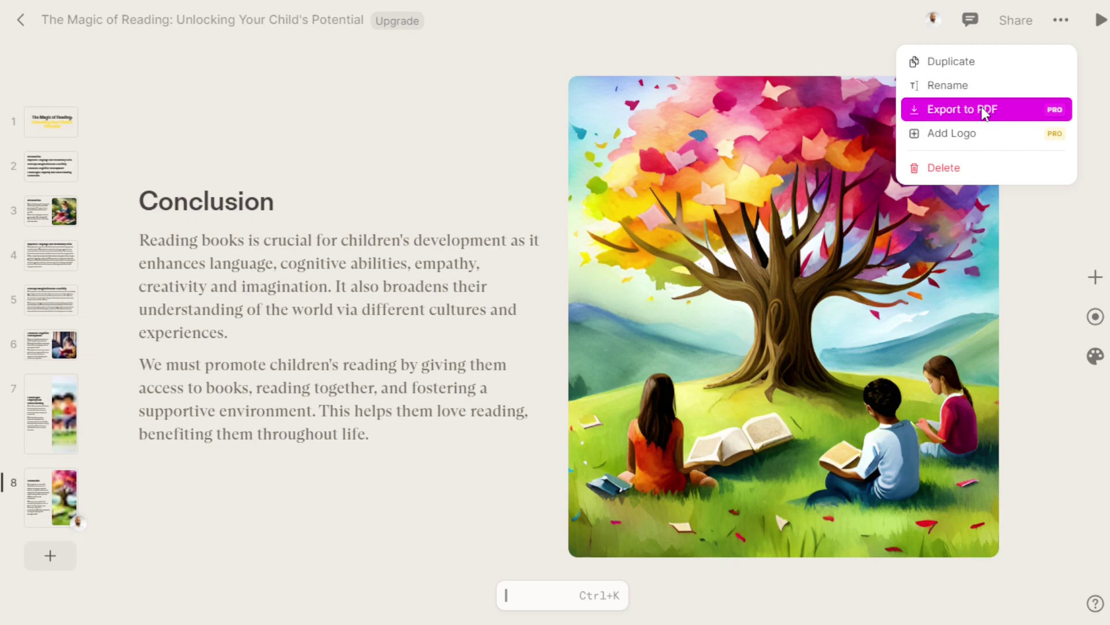
pyautogui.click(1057, 209)
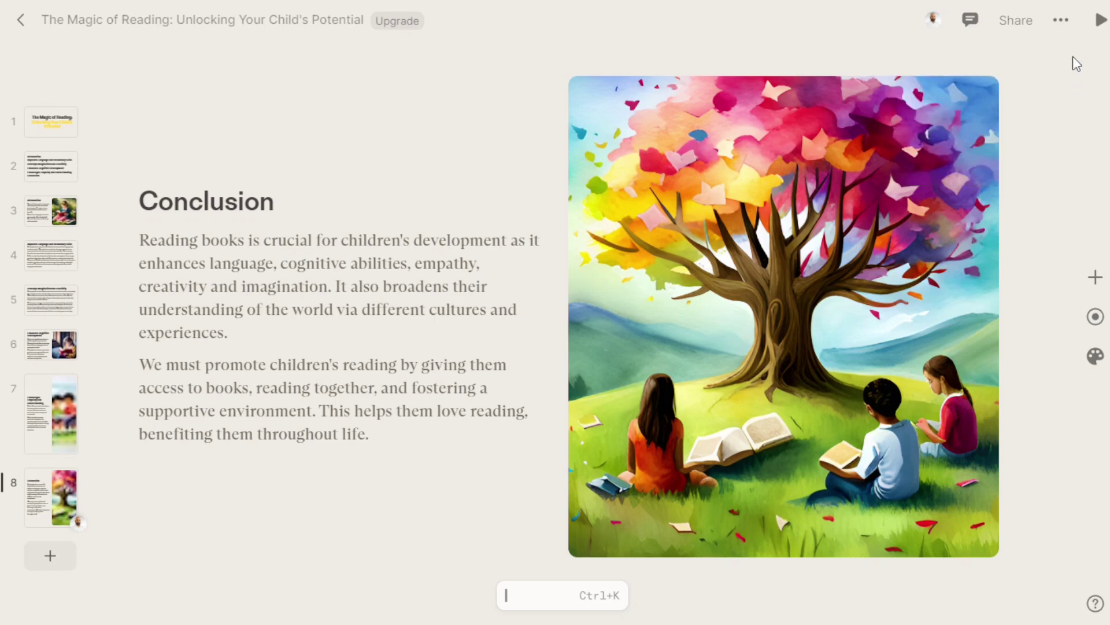
# - Start full-screen presentation mode from the Conclusion slide
pyautogui.click(1101, 21)
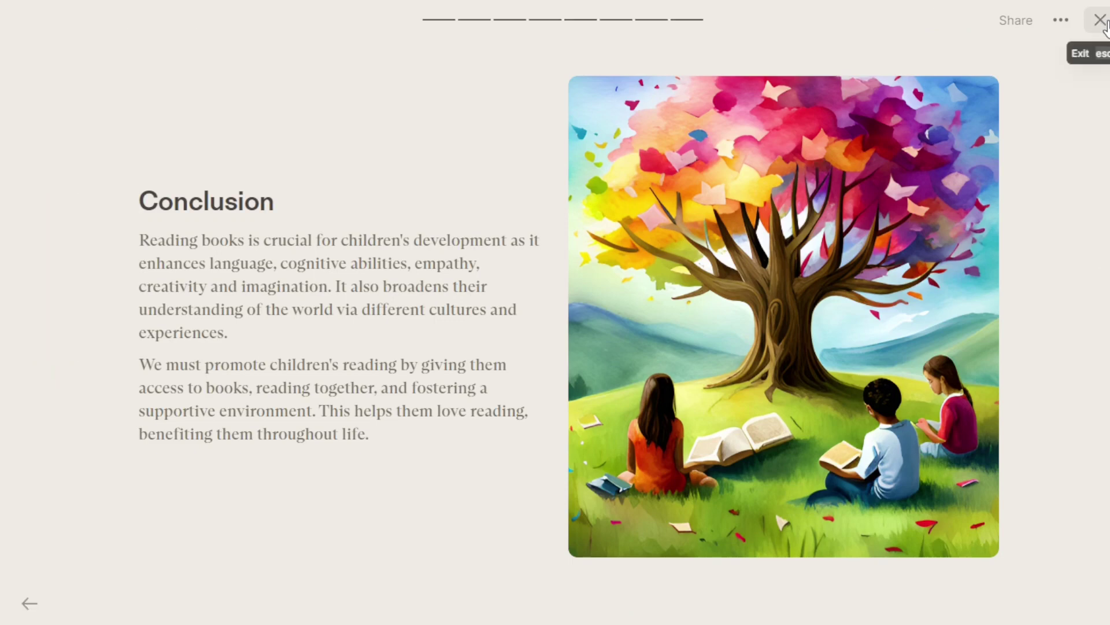